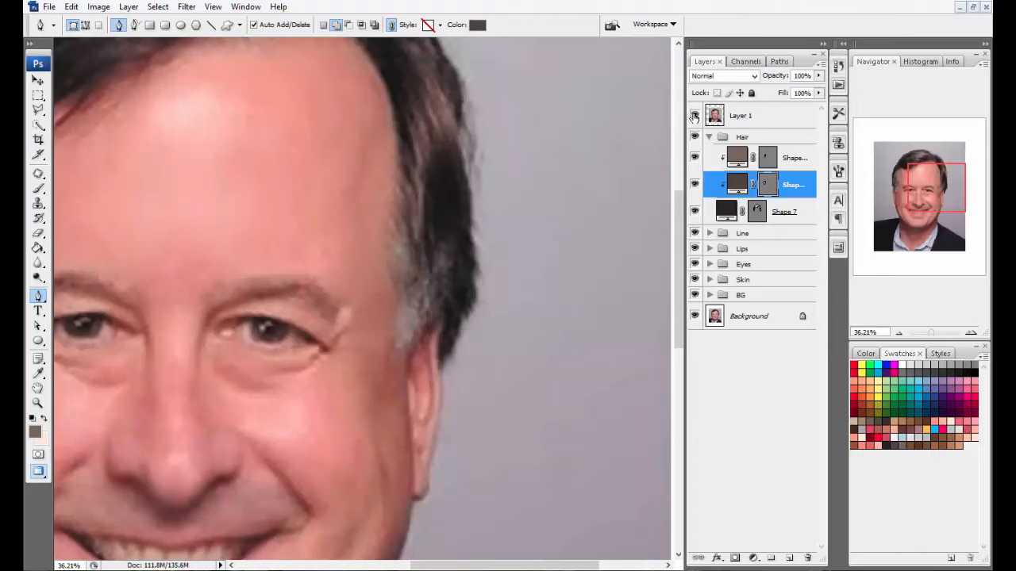
# Step: Hide the reference photo in Layer 1 and start a pointed dark brown strand in the hair on the right side
pyautogui.scroll(-3, 548, 254)
pyautogui.scroll(4, 548, 254)
pyautogui.click(695, 116)
pyautogui.scroll(1, 469, 202)
pyautogui.scroll(1, 485, 299)
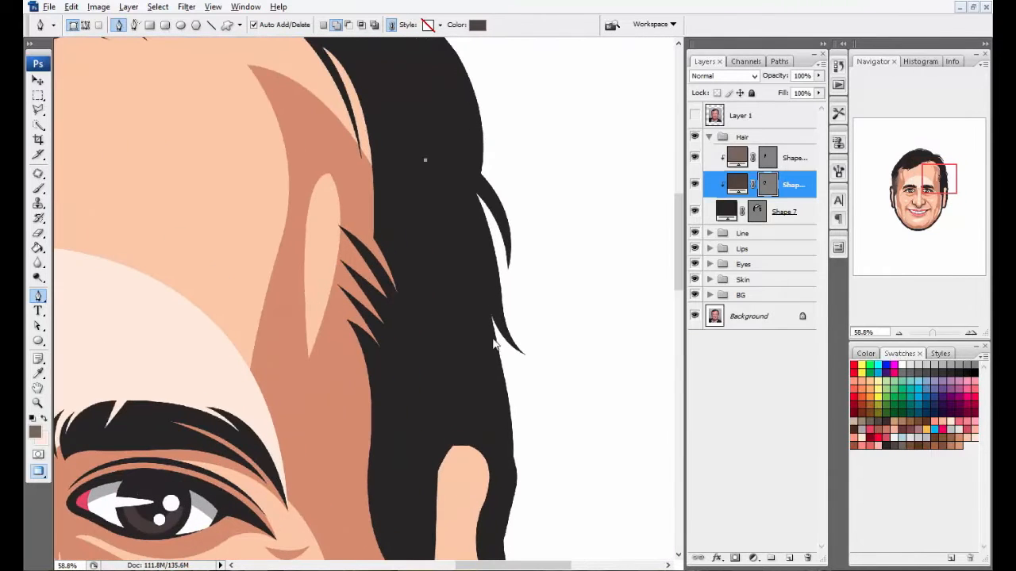
pyautogui.scroll(-1, 501, 332)
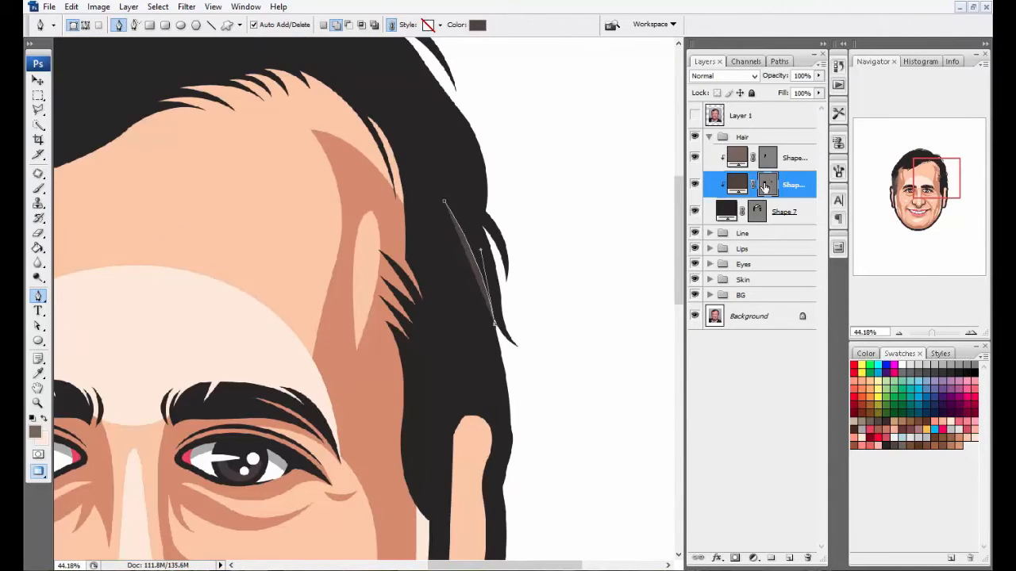
pyautogui.scroll(1, 410, 218)
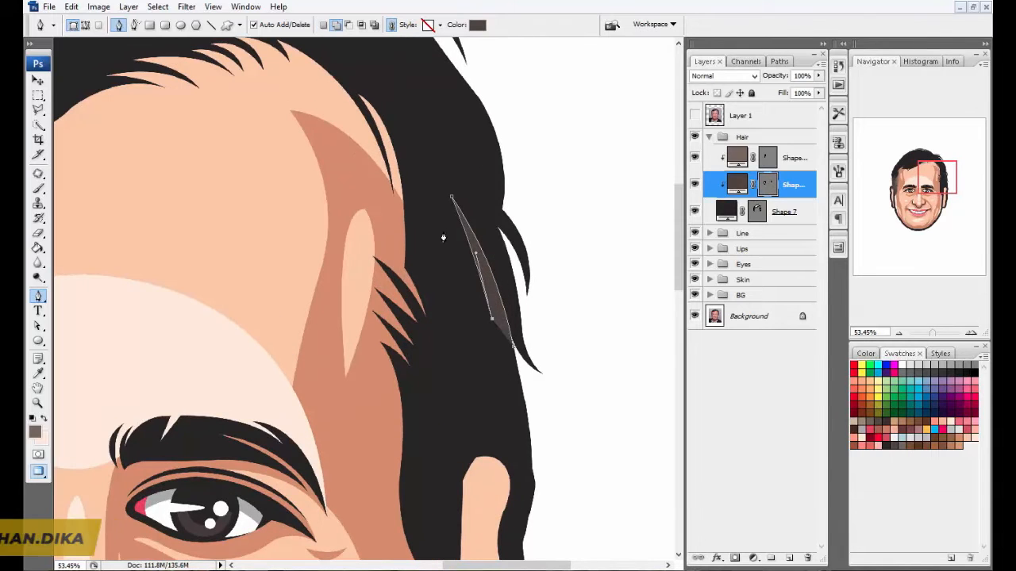
# Step: Add jagged strand tips with the Pen tool along the upper edge of the dark brown shape at the right temple
pyautogui.moveTo(443, 232); pyautogui.dragTo(431, 214)
pyautogui.keyDown('alt'); pyautogui.click(443, 233); pyautogui.keyUp('alt')
pyautogui.moveTo(492, 380); pyautogui.dragTo(503, 434)
pyautogui.keyDown('alt'); pyautogui.click(492, 379); pyautogui.keyUp('alt')
pyautogui.moveTo(442, 258); pyautogui.dragTo(434, 240)
pyautogui.keyDown('alt'); pyautogui.click(442, 258); pyautogui.keyUp('alt')
pyautogui.moveTo(464, 333); pyautogui.dragTo(502, 416)
pyautogui.moveTo(442, 258); pyautogui.dragTo(431, 259)
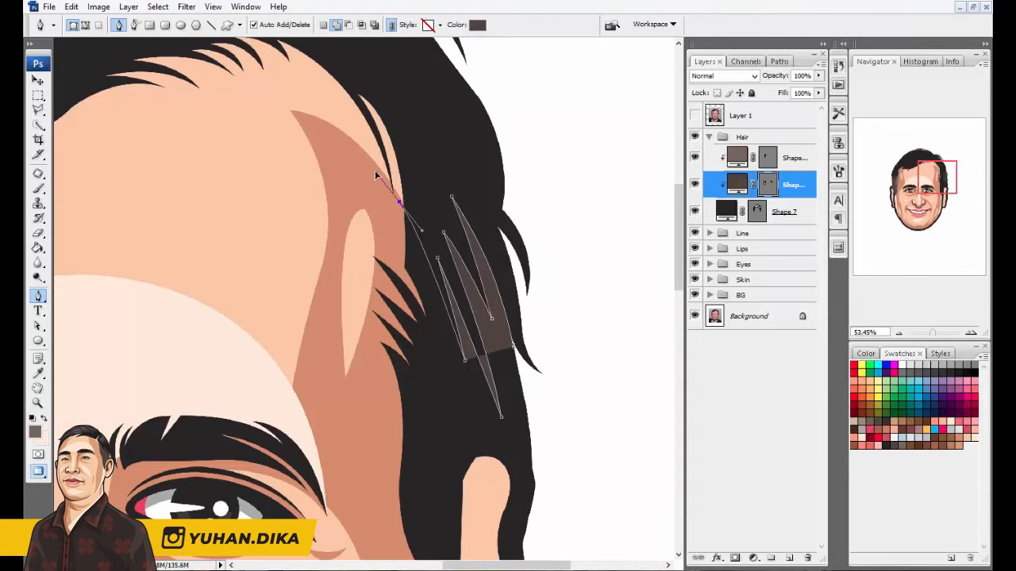
# Step: Close the dark brown shape by routing its outline around the right sideburn and back to the first strand
pyautogui.keyDown('alt'); pyautogui.click(399, 202); pyautogui.keyUp('alt')
pyautogui.scroll(-3, 399, 213)
pyautogui.click(360, 225)
pyautogui.moveTo(345, 337); pyautogui.dragTo(354, 389)
pyautogui.moveTo(412, 513); pyautogui.dragTo(511, 508)
pyautogui.click(542, 486)
pyautogui.click(543, 385)
pyautogui.click(486, 315)
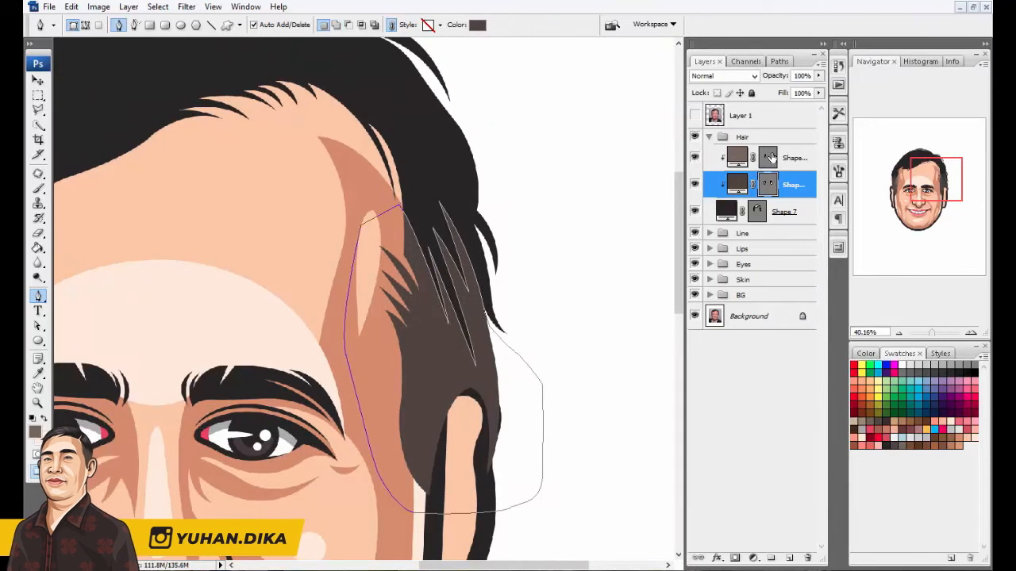
# Step: Select the lighter brown hair shape's vector mask, set it to add to the shape area, and check the reference photo
pyautogui.click(771, 158)
pyautogui.click(338, 26)
pyautogui.scroll(-2, 500, 199)
pyautogui.scroll(3, 505, 245)
pyautogui.click(694, 116)
pyautogui.click(692, 116)
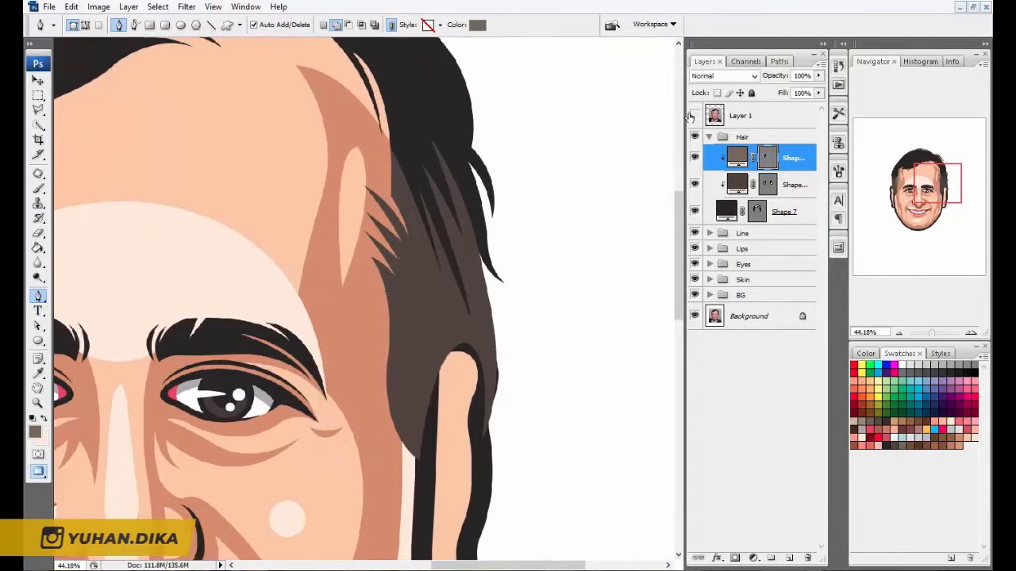
# Step: Draw the jagged strands of a lighter brown highlight down the front edge of the hair at the right temple
pyautogui.scroll(1, 436, 305)
pyautogui.hotkey('ctrl', 'z')
pyautogui.scroll(1, 433, 269)
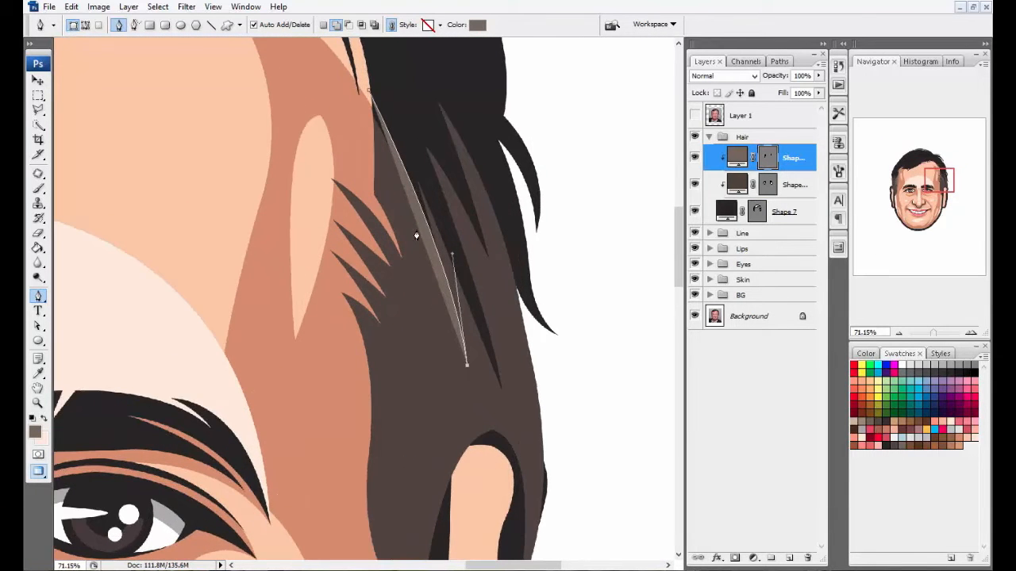
pyautogui.scroll(-4, 449, 168)
pyautogui.scroll(3, 446, 324)
pyautogui.moveTo(447, 314); pyautogui.dragTo(453, 405)
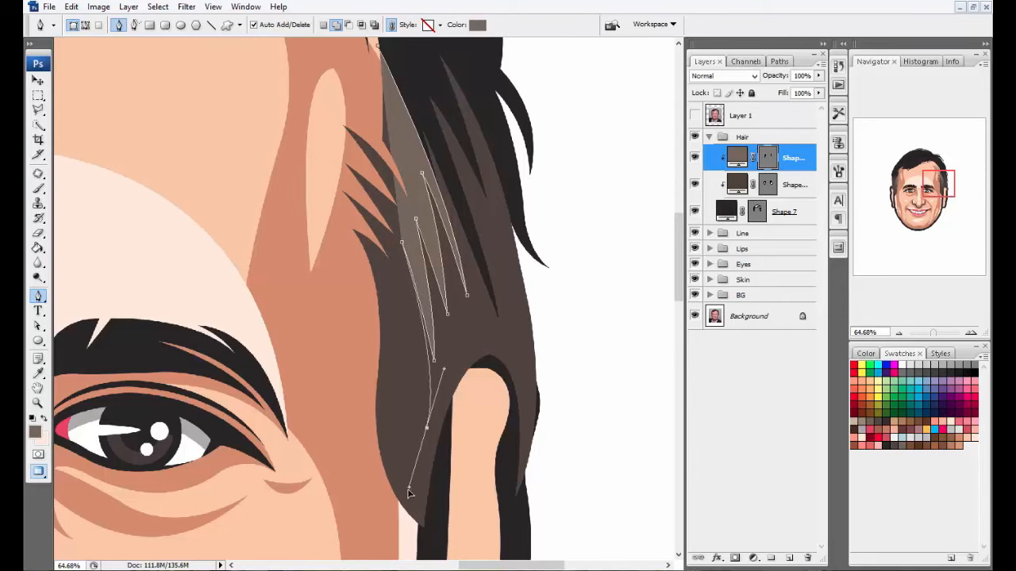
# Step: Continue the lighter brown highlight down the right sideburn, close its outline outside the hair, and deselect the vector mask
pyautogui.scroll(-1, 413, 372)
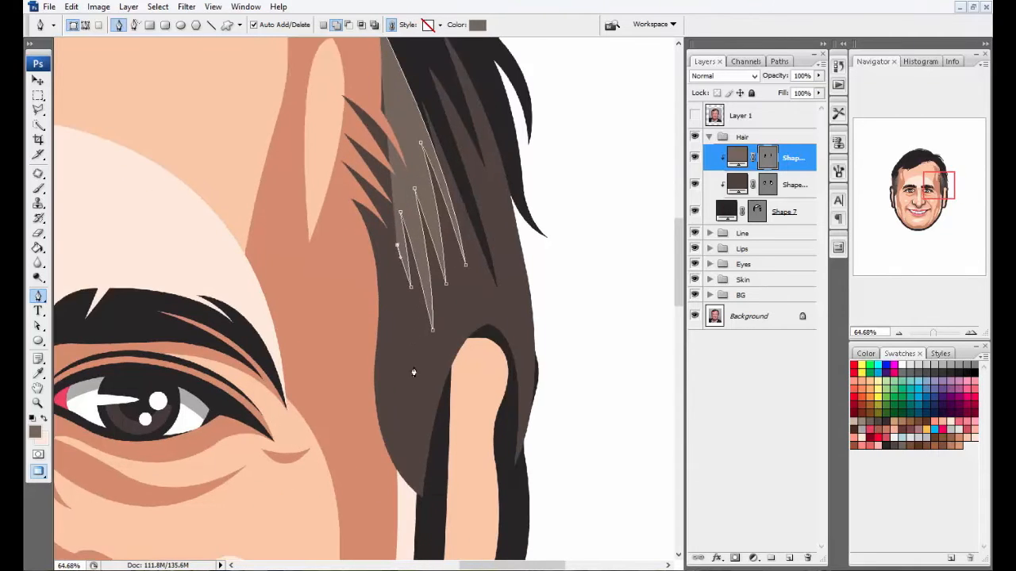
pyautogui.moveTo(425, 498); pyautogui.dragTo(451, 519)
pyautogui.keyDown('alt'); pyautogui.click(426, 497); pyautogui.keyUp('alt')
pyautogui.click(376, 504)
pyautogui.click(327, 357)
pyautogui.click(297, 231)
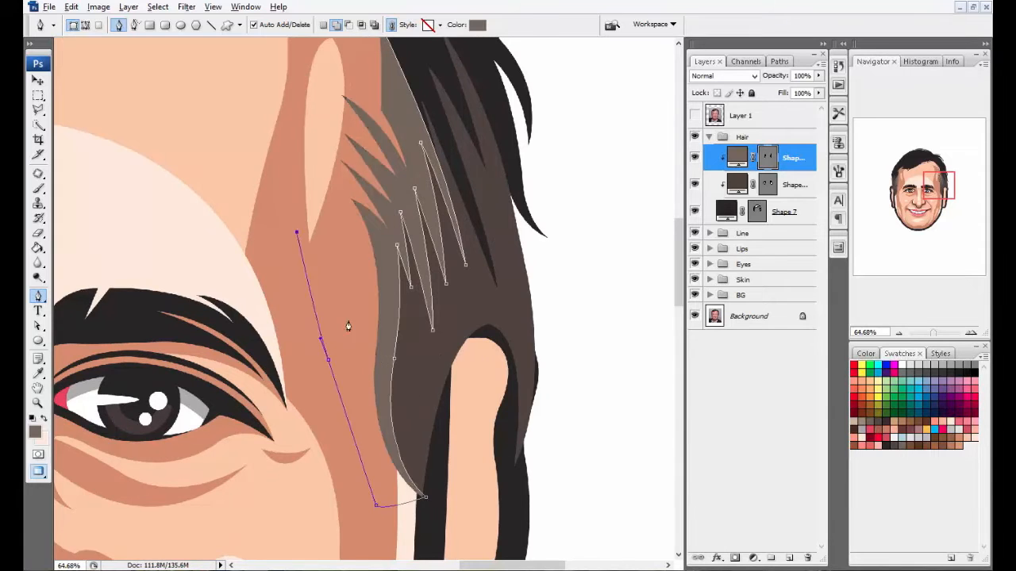
pyautogui.scroll(-6, 349, 327)
pyautogui.click(357, 208)
pyautogui.moveTo(358, 153); pyautogui.dragTo(363, 150)
pyautogui.click(769, 160)
# Step: Compare the vector hair with the reference photo by toggling Layer 1
pyautogui.scroll(-5, 589, 249)
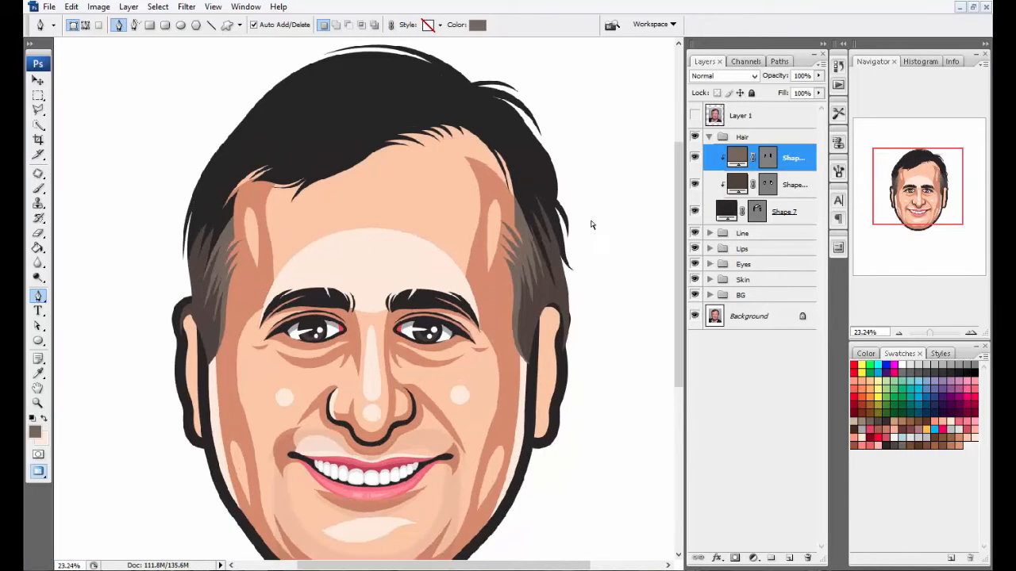
pyautogui.scroll(-2, 507, 358)
pyautogui.scroll(2, 492, 238)
pyautogui.click(695, 115)
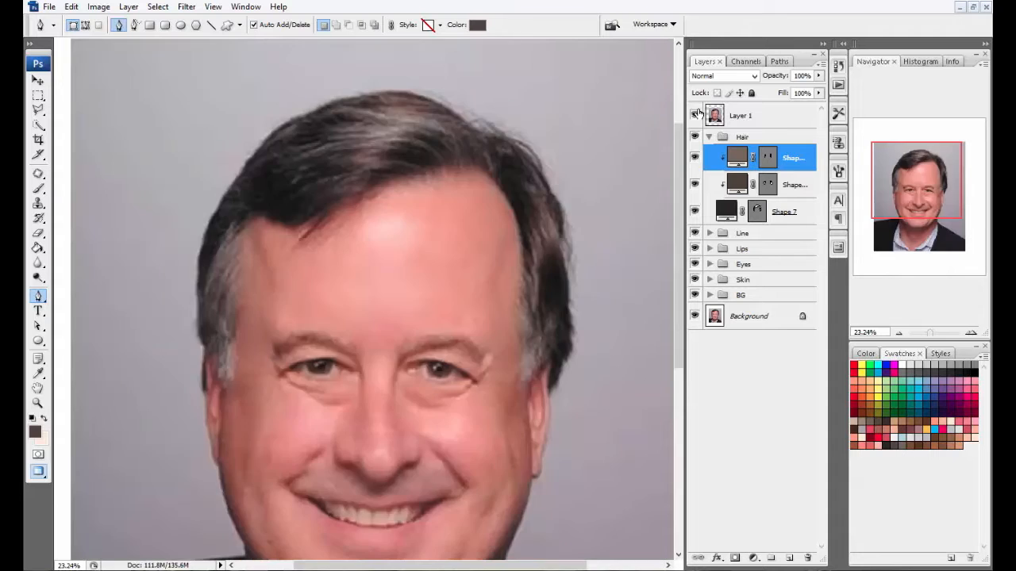
pyautogui.click(695, 115)
pyautogui.click(695, 116)
pyautogui.click(696, 116)
# Step: Start a new dark brown shape on top of the hair with pointed, curved strands at the right of the crown
pyautogui.scroll(10, 503, 198)
pyautogui.scroll(3, 515, 187)
pyautogui.click(539, 213)
pyautogui.moveTo(424, 112); pyautogui.dragTo(339, 78)
pyautogui.keyDown('alt'); pyautogui.click(424, 112); pyautogui.keyUp('alt')
pyautogui.moveTo(504, 188); pyautogui.dragTo(536, 233)
pyautogui.keyDown('alt'); pyautogui.click(504, 187); pyautogui.keyUp('alt')
pyautogui.scroll(-4, 561, 150)
pyautogui.moveTo(262, 127); pyautogui.dragTo(212, 149)
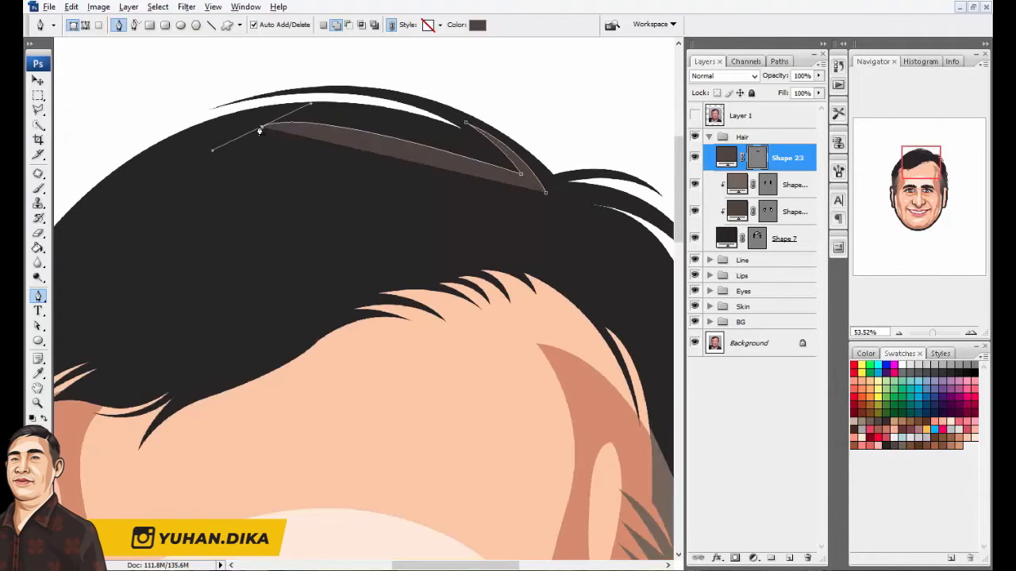
pyautogui.keyDown('alt'); pyautogui.click(262, 127); pyautogui.keyUp('alt')
# Step: Add a long curved strand tip beneath the crown's upper edge and check it against the reference photo
pyautogui.moveTo(313, 105); pyautogui.dragTo(451, 84)
pyautogui.moveTo(446, 146); pyautogui.dragTo(518, 182)
pyautogui.keyDown('alt'); pyautogui.click(444, 146); pyautogui.keyUp('alt')
pyautogui.scroll(-4, 539, 106)
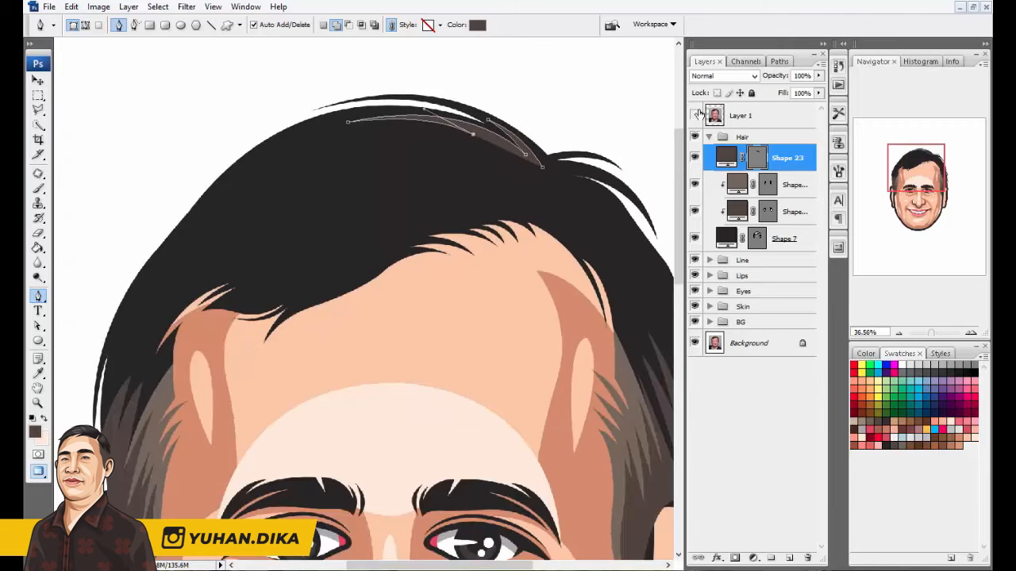
pyautogui.click(695, 116)
pyautogui.click(695, 116)
# Step: Extend the brown top-hair shape with two long strands sweeping down the left of the crown, checking the reference photo
pyautogui.moveTo(242, 187); pyautogui.dragTo(140, 286)
pyautogui.keyDown('alt'); pyautogui.click(241, 187); pyautogui.keyUp('alt')
pyautogui.scroll(3, 467, 115)
pyautogui.moveTo(410, 147); pyautogui.dragTo(491, 156)
pyautogui.keyDown('alt'); pyautogui.click(410, 147); pyautogui.keyUp('alt')
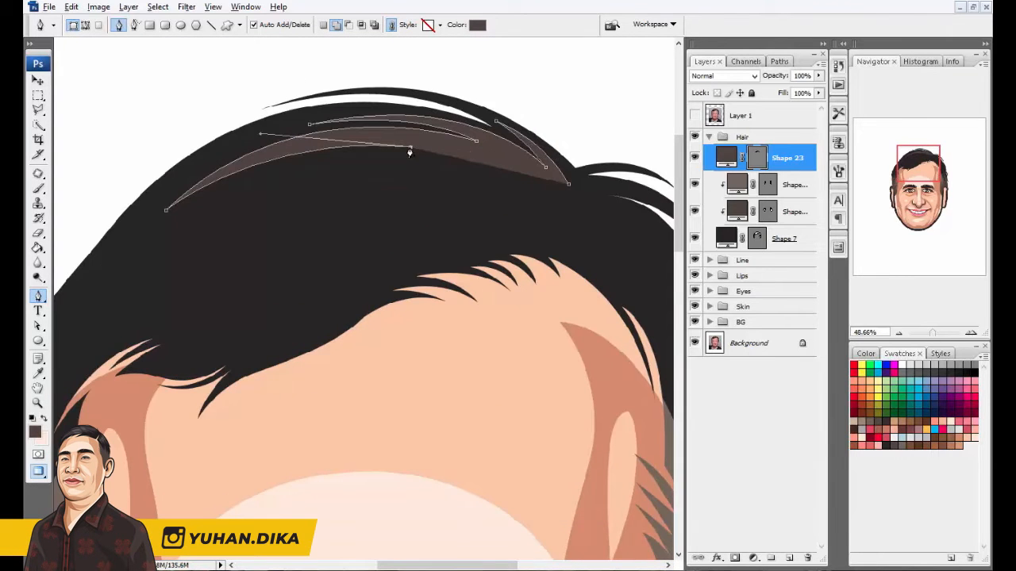
pyautogui.scroll(-4, 408, 150)
pyautogui.moveTo(203, 262); pyautogui.dragTo(150, 388)
pyautogui.keyDown('alt'); pyautogui.click(204, 262); pyautogui.keyUp('alt')
pyautogui.click(695, 116)
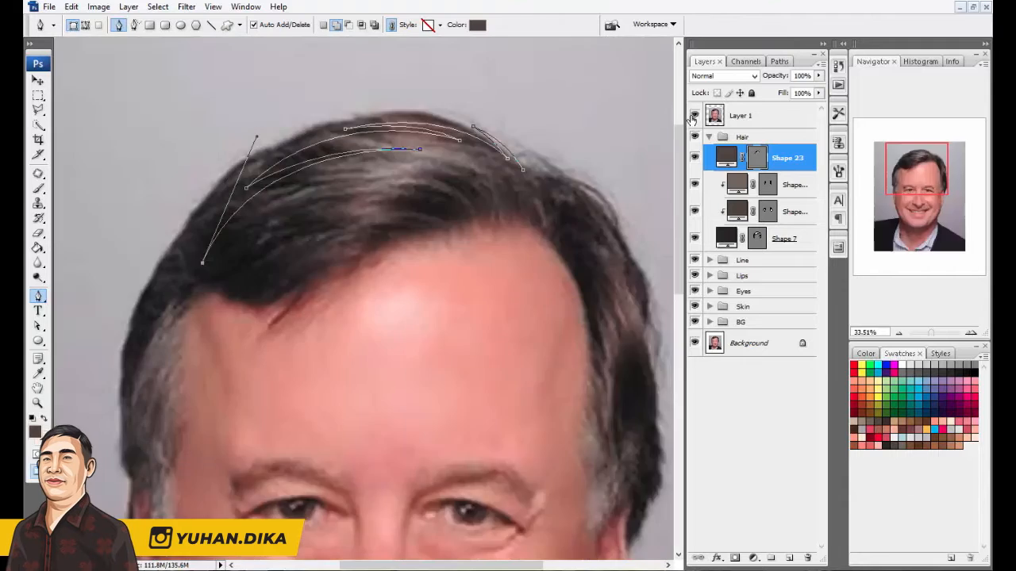
pyautogui.click(696, 116)
# Step: Add narrow dark gaps between the strands across the left middle of the brown top-hair shape
pyautogui.scroll(3, 393, 197)
pyautogui.moveTo(398, 183); pyautogui.dragTo(527, 168)
pyautogui.keyDown('alt'); pyautogui.click(398, 183); pyautogui.keyUp('alt')
pyautogui.moveTo(188, 254); pyautogui.dragTo(107, 313)
pyautogui.keyDown('alt'); pyautogui.click(187, 254); pyautogui.keyUp('alt')
pyautogui.scroll(2, 319, 213)
pyautogui.moveTo(330, 200); pyautogui.dragTo(406, 189)
pyautogui.keyDown('alt'); pyautogui.click(330, 200); pyautogui.keyUp('alt')
pyautogui.moveTo(151, 294); pyautogui.dragTo(78, 360)
pyautogui.keyDown('alt'); pyautogui.click(150, 294); pyautogui.keyUp('alt')
# Step: Draw another pointed strand below the existing gaps, redoing its lower curve toward the left hairline
pyautogui.scroll(-2, 329, 225)
pyautogui.scroll(2, 363, 220)
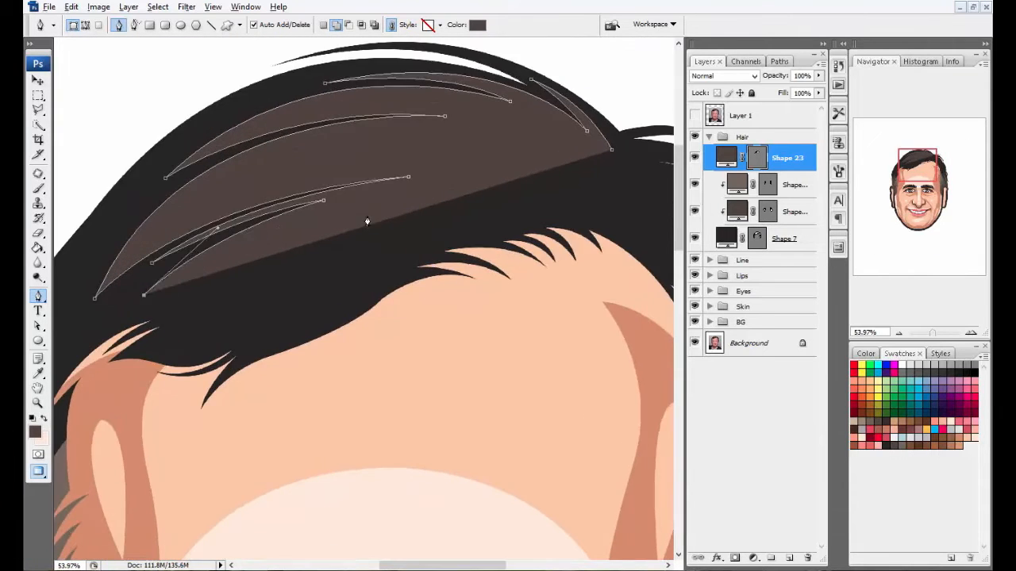
pyautogui.moveTo(364, 216); pyautogui.dragTo(503, 206)
pyautogui.hotkey('ctrl', 'z')
pyautogui.moveTo(152, 327); pyautogui.dragTo(85, 383)
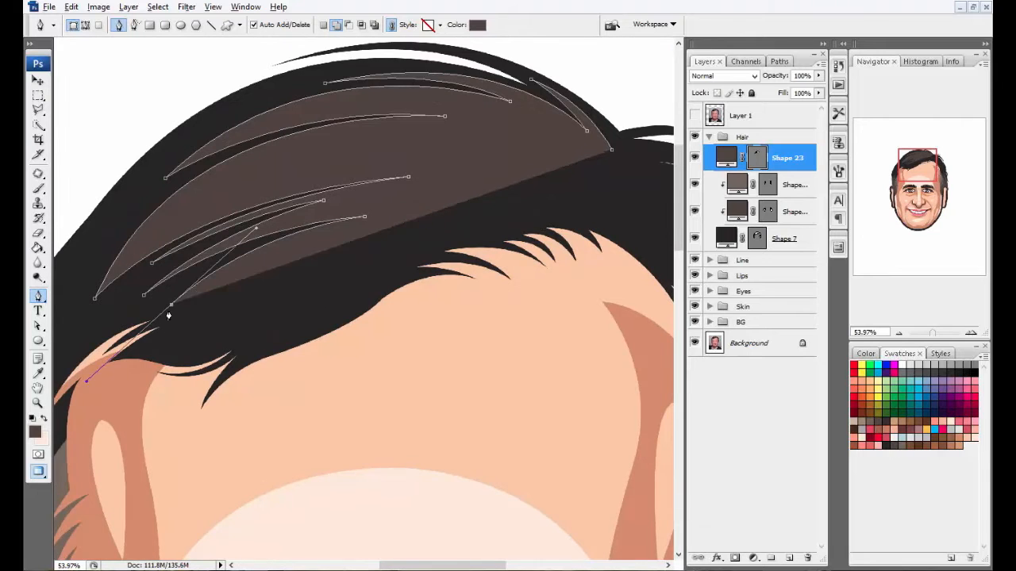
pyautogui.keyDown('alt'); pyautogui.click(171, 305); pyautogui.keyUp('alt')
# Step: Shape the lowest strand around the left end of the fringe and run its edge back along the hairline
pyautogui.scroll(2, 347, 257)
pyautogui.moveTo(368, 231); pyautogui.dragTo(485, 226)
pyautogui.moveTo(228, 294); pyautogui.dragTo(164, 352)
pyautogui.moveTo(109, 363); pyautogui.dragTo(88, 367)
pyautogui.keyDown('alt'); pyautogui.click(109, 364); pyautogui.keyUp('alt')
pyautogui.scroll(-1, 283, 349)
pyautogui.moveTo(346, 297); pyautogui.dragTo(455, 202)
pyautogui.keyDown('alt'); pyautogui.click(346, 296); pyautogui.keyUp('alt')
# Step: Add two strand tips with narrow gaps above the middle of the front hairline
pyautogui.scroll(1, 509, 245)
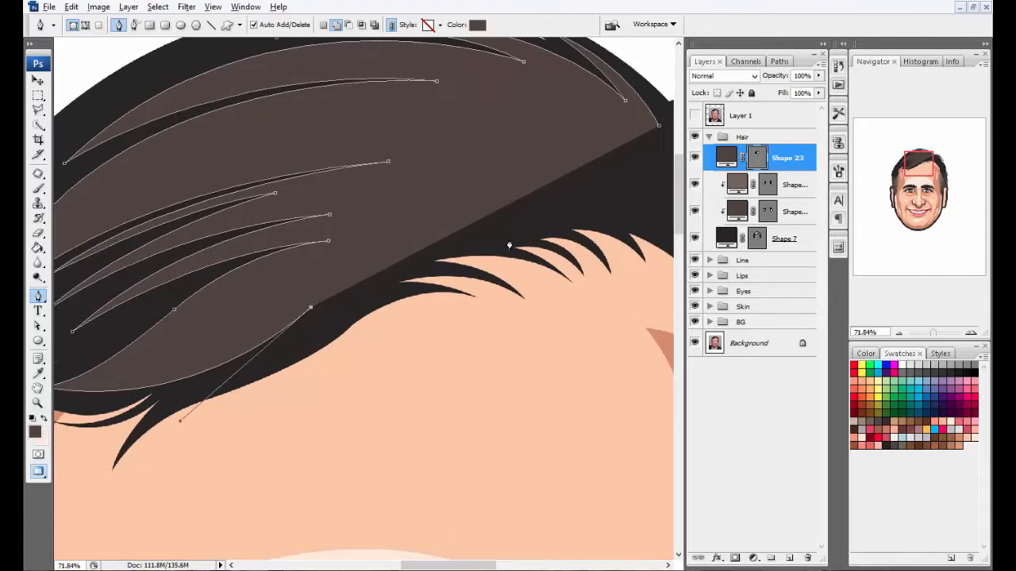
pyautogui.keyDown('alt'); pyautogui.click(496, 243); pyautogui.keyUp('alt')
pyautogui.scroll(-1, 411, 247)
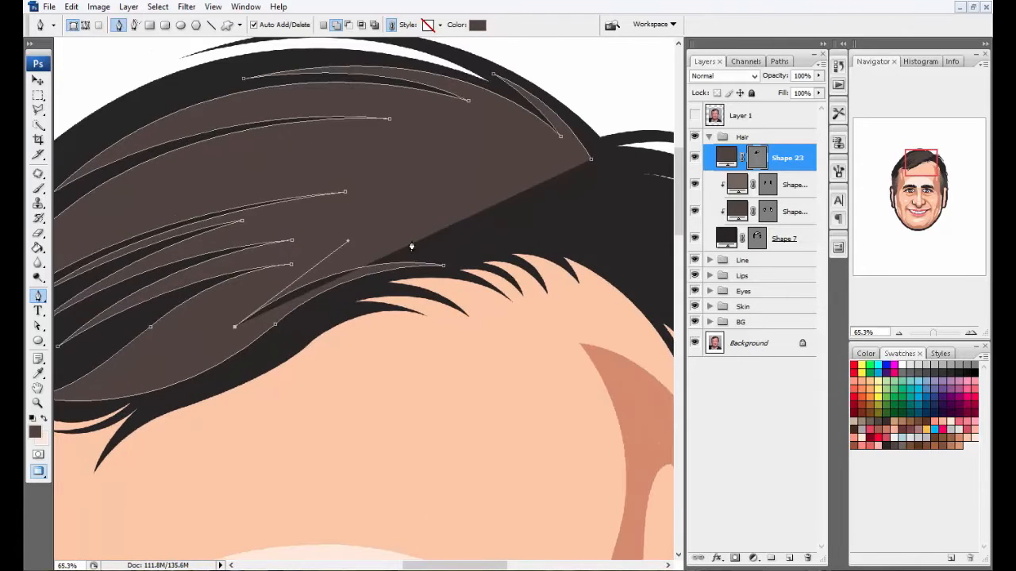
pyautogui.scroll(3, 320, 250)
pyautogui.moveTo(313, 249); pyautogui.dragTo(239, 262)
pyautogui.keyDown('alt'); pyautogui.click(313, 249); pyautogui.keyUp('alt')
pyautogui.scroll(-3, 316, 252)
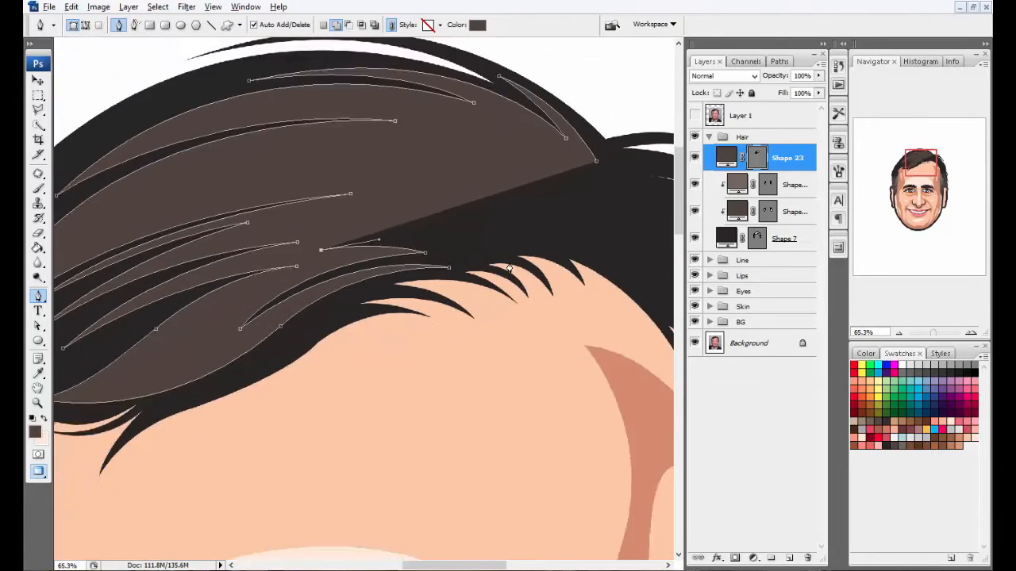
# Step: Add a longer curved strand above the hairline tips and cut its gap back toward the middle of the hair
pyautogui.scroll(2, 487, 251)
pyautogui.moveTo(486, 245); pyautogui.dragTo(599, 284)
pyautogui.keyDown('alt'); pyautogui.click(485, 246); pyautogui.keyUp('alt')
pyautogui.scroll(-3, 488, 251)
pyautogui.moveTo(136, 262); pyautogui.dragTo(135, 268)
pyautogui.keyDown('alt'); pyautogui.click(282, 231); pyautogui.keyUp('alt')
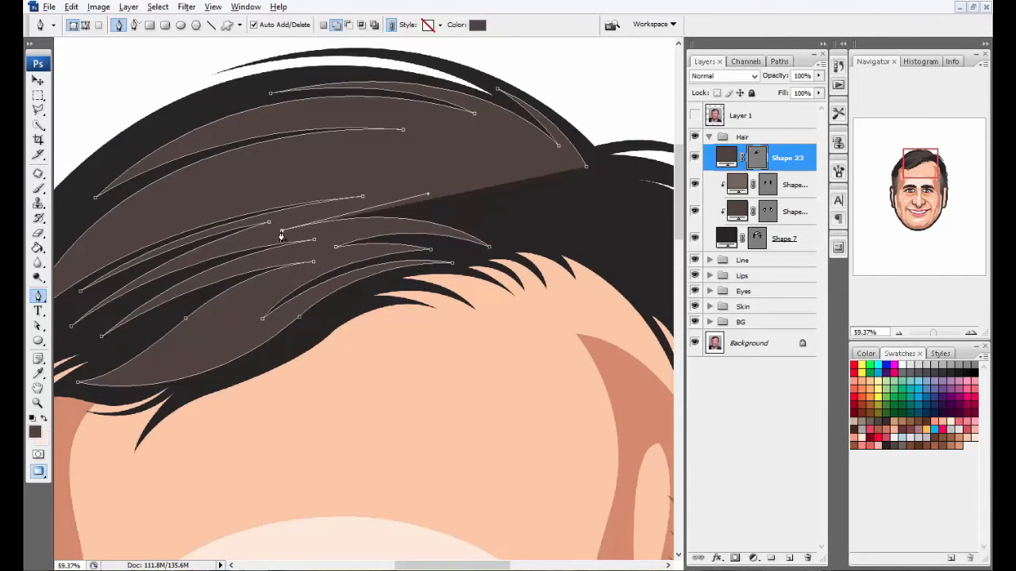
# Step: Extend the next strand toward the right end of the fringe and check it against the reference photo
pyautogui.scroll(1, 503, 262)
pyautogui.moveTo(611, 314); pyautogui.dragTo(611, 313)
pyautogui.keyDown('alt'); pyautogui.click(480, 245); pyautogui.keyUp('alt')
pyautogui.scroll(-3, 483, 250)
pyautogui.click(695, 116)
pyautogui.click(695, 116)
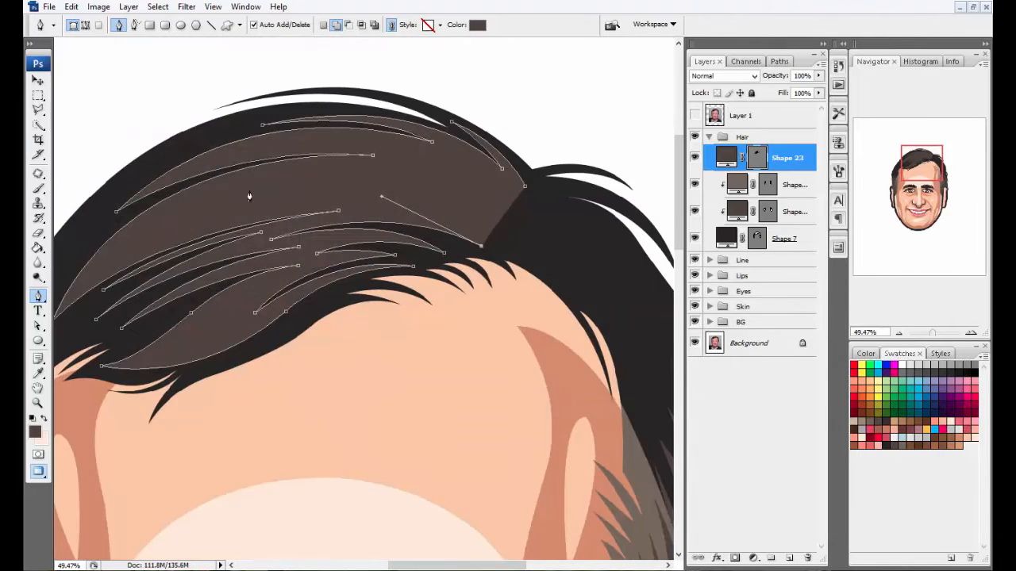
# Step: Cut a long gap through the middle of the top hair and add pointed strand ends near the parting
pyautogui.moveTo(204, 210); pyautogui.dragTo(185, 220)
pyautogui.moveTo(403, 151); pyautogui.dragTo(394, 152)
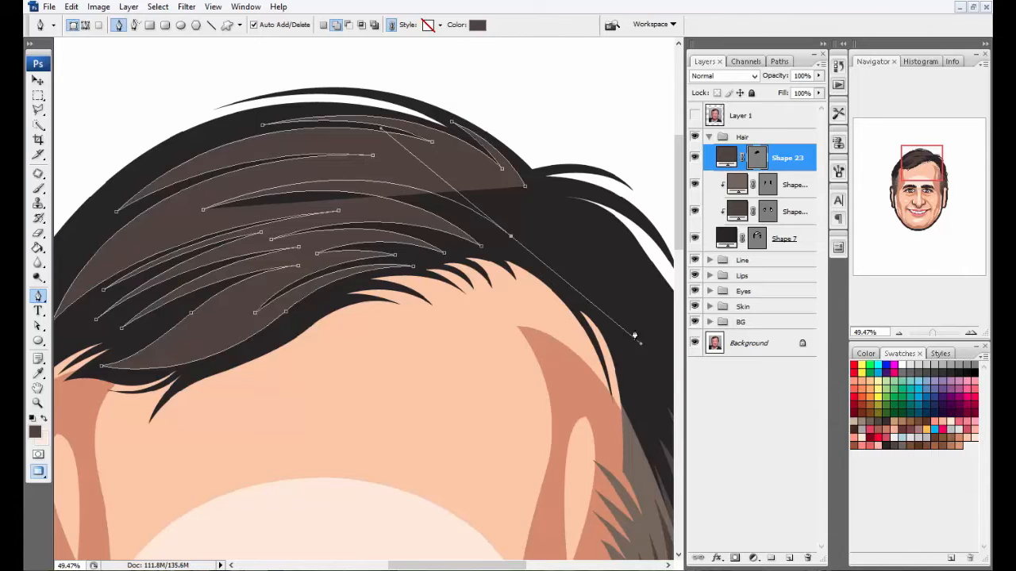
pyautogui.keyDown('alt'); pyautogui.click(511, 236); pyautogui.keyUp('alt')
pyautogui.scroll(2, 400, 176)
pyautogui.scroll(2, 564, 237)
pyautogui.moveTo(501, 211); pyautogui.dragTo(587, 275)
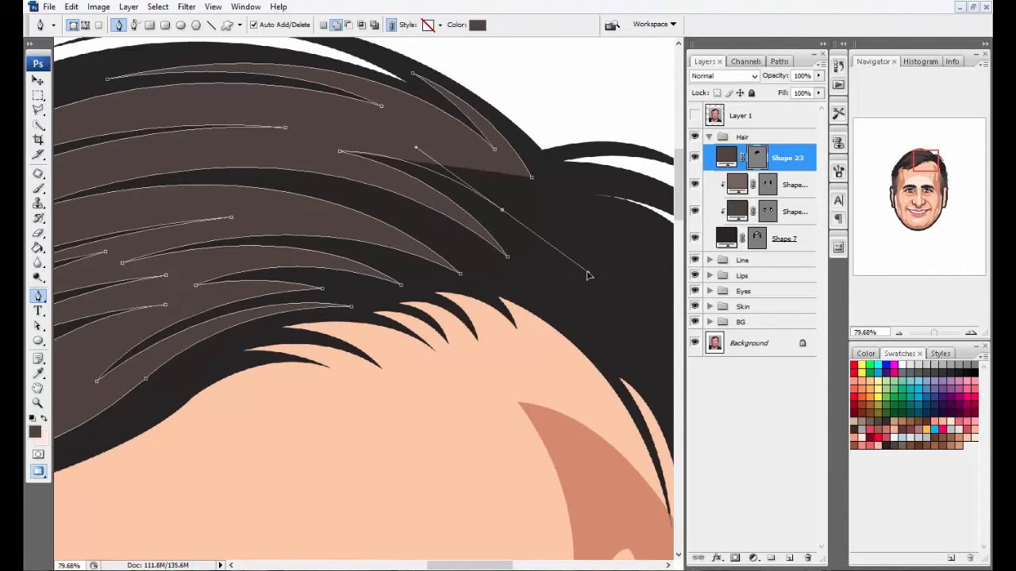
# Step: Finish the last strand tips at the parting, close the brown top-hair shape, and deselect its vector mask
pyautogui.scroll(3, 433, 235)
pyautogui.moveTo(433, 235); pyautogui.dragTo(511, 310)
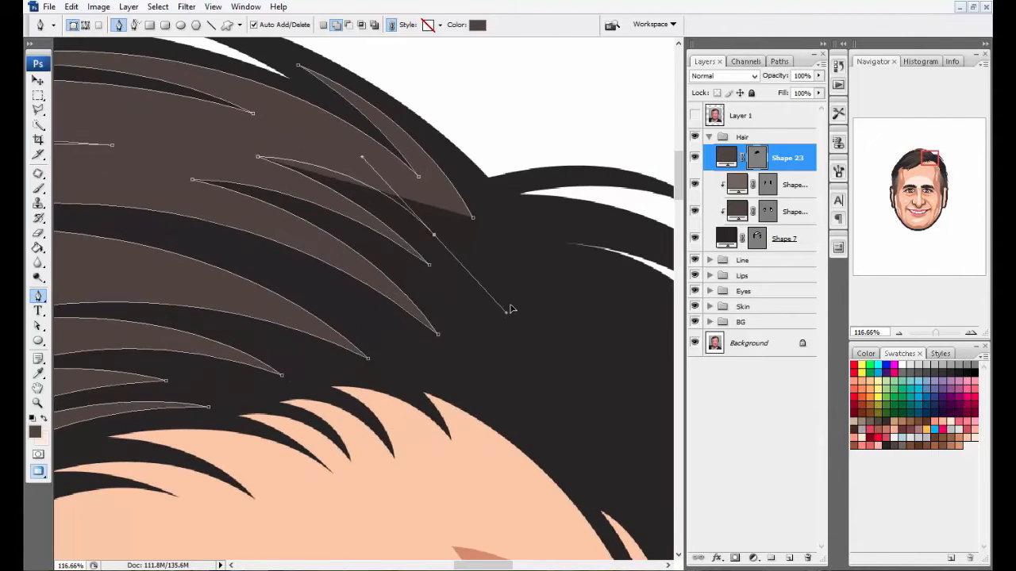
pyautogui.scroll(2, 435, 239)
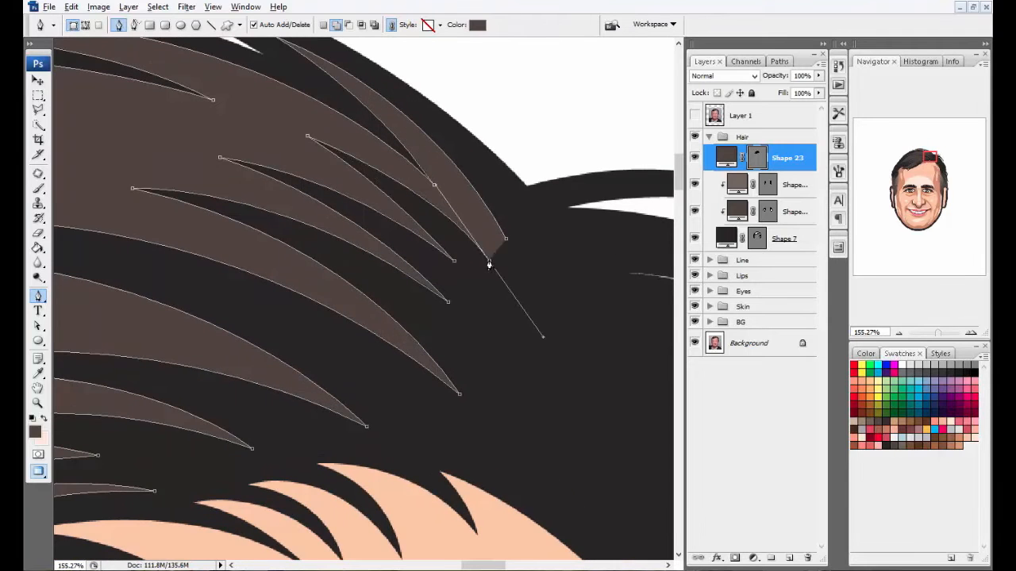
pyautogui.scroll(1, 460, 165)
pyautogui.moveTo(451, 194); pyautogui.dragTo(434, 170)
pyautogui.click(750, 161)
# Step: Start another brown subpath in the same shape layer with a pointed strand along the upper right side of the hair
pyautogui.scroll(-18, 470, 183)
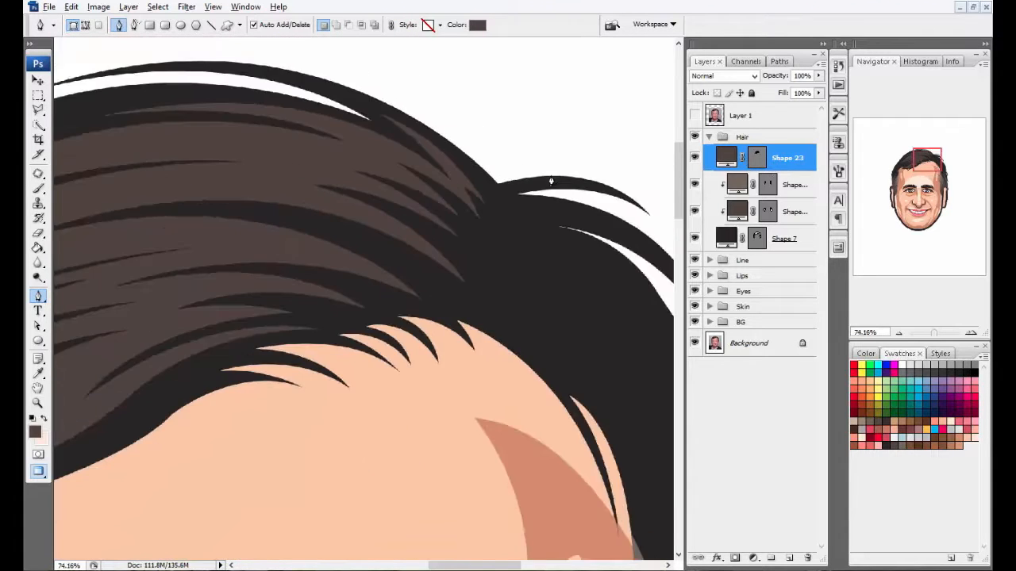
pyautogui.scroll(7, 407, 158)
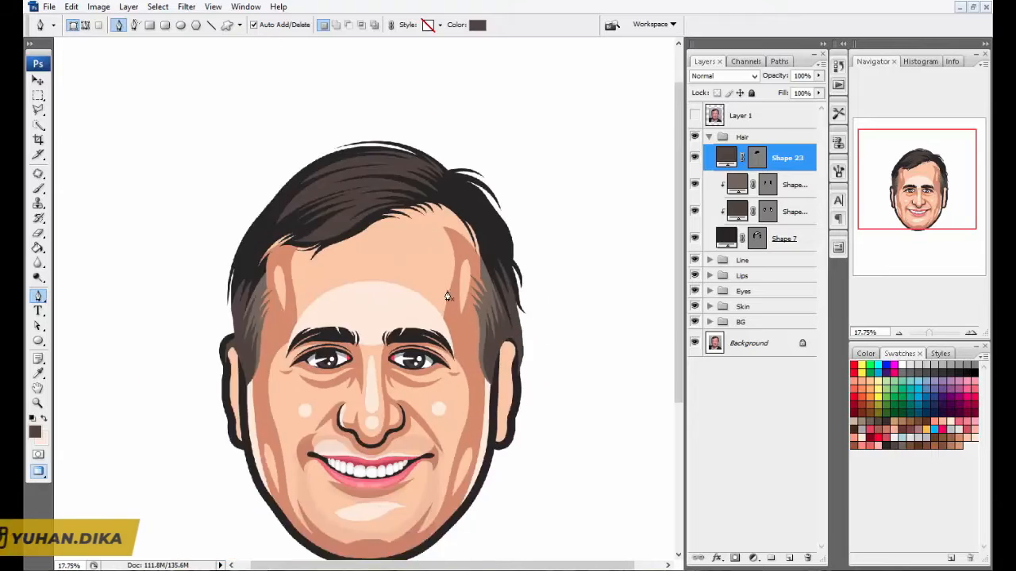
pyautogui.scroll(4, 424, 212)
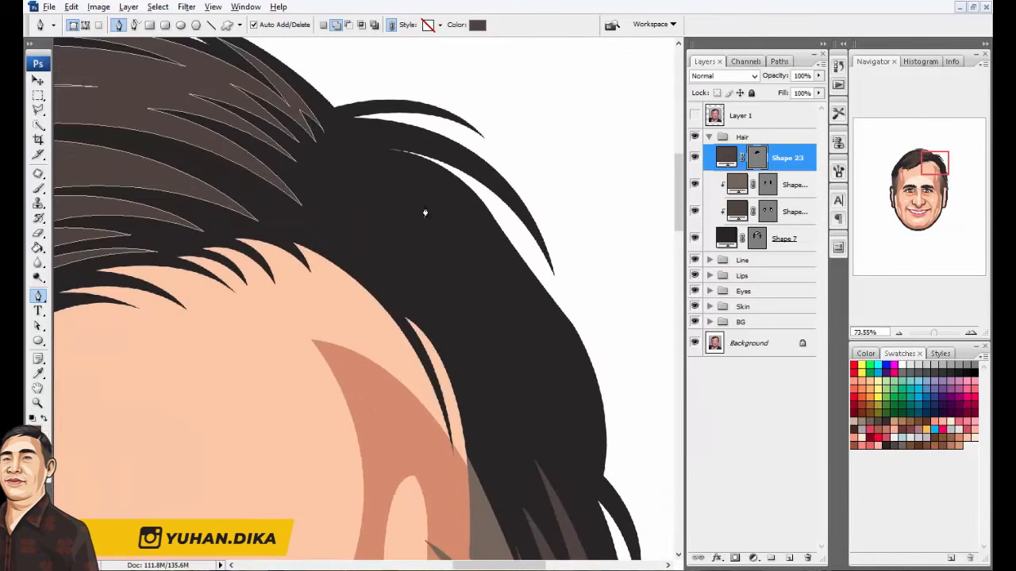
pyautogui.moveTo(512, 266); pyautogui.dragTo(583, 395)
pyautogui.keyDown('alt'); pyautogui.click(512, 266); pyautogui.keyUp('alt')
pyautogui.moveTo(414, 176); pyautogui.dragTo(367, 146)
pyautogui.keyDown('alt'); pyautogui.click(414, 175); pyautogui.keyUp('alt')
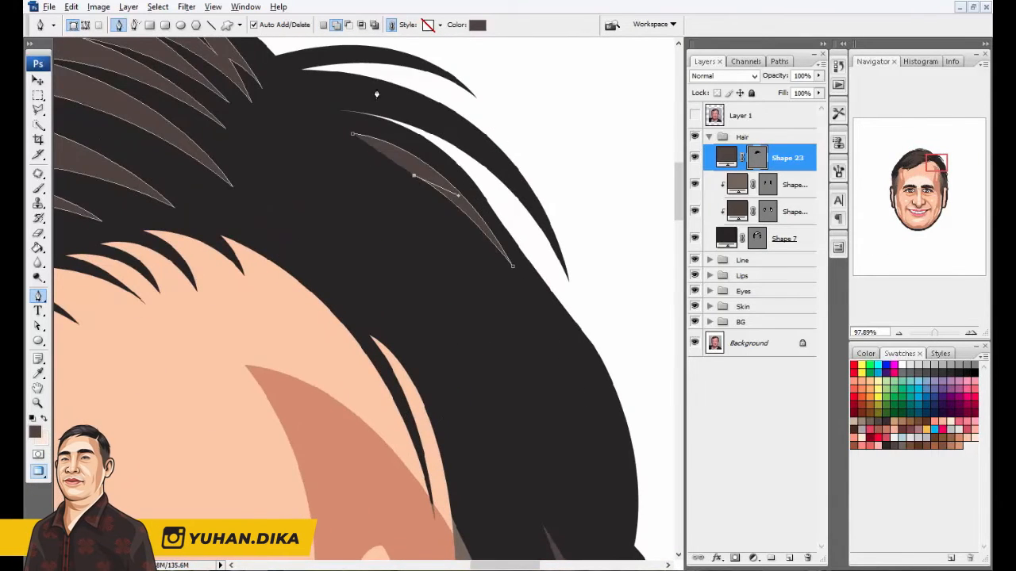
# Step: Add two long strand tips running down the outer edge of the hair on the right side
pyautogui.scroll(-1, 377, 93)
pyautogui.moveTo(561, 345); pyautogui.dragTo(581, 448)
pyautogui.scroll(-3, 413, 162)
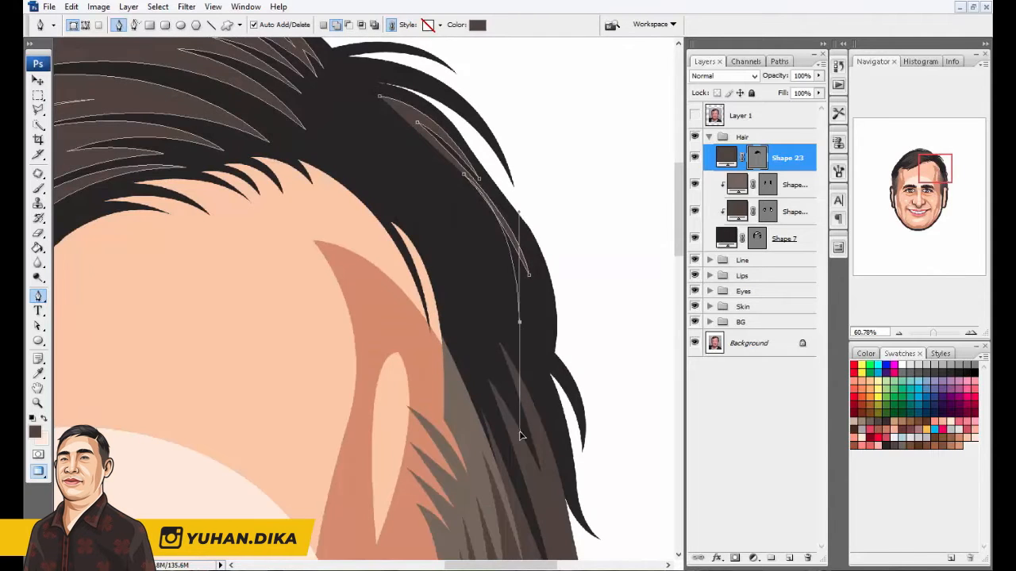
pyautogui.moveTo(518, 327); pyautogui.dragTo(541, 433)
pyautogui.keyDown('alt'); pyautogui.click(519, 324); pyautogui.keyUp('alt')
# Step: Cut a curved gap into the right-side brown shape and bring a shorter strand down beside it
pyautogui.scroll(1, 396, 168)
pyautogui.moveTo(412, 170); pyautogui.dragTo(343, 130)
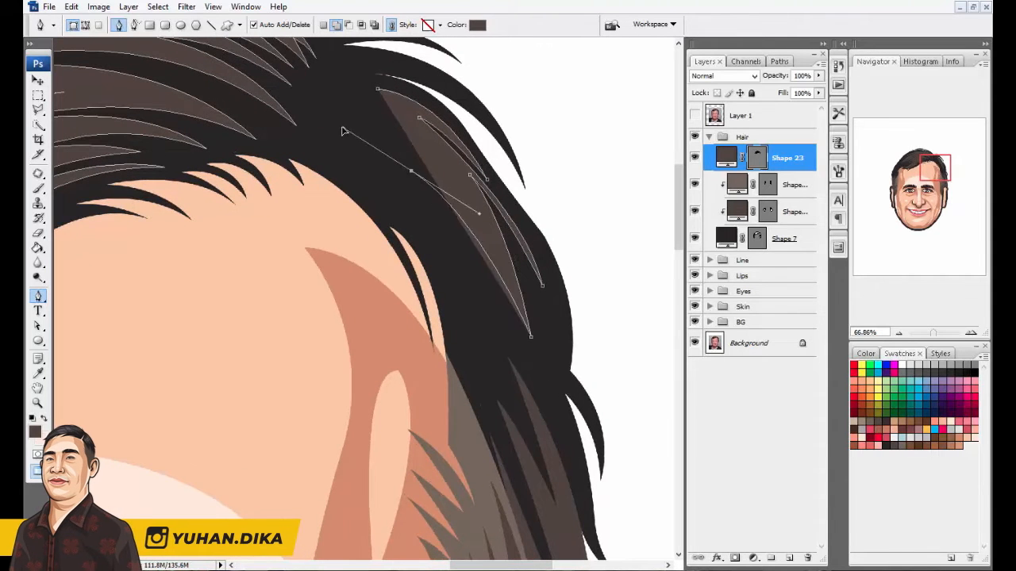
pyautogui.keyDown('alt'); pyautogui.click(411, 170); pyautogui.keyUp('alt')
pyautogui.moveTo(498, 301); pyautogui.dragTo(544, 399)
pyautogui.keyDown('alt'); pyautogui.click(498, 301); pyautogui.keyUp('alt')
# Step: Add two strand tips along the inner edge of the right-side brown hair shape and run the outline up towards the parting
pyautogui.click(435, 228)
pyautogui.moveTo(436, 228); pyautogui.dragTo(405, 199)
pyautogui.keyDown('alt'); pyautogui.click(436, 228); pyautogui.keyUp('alt')
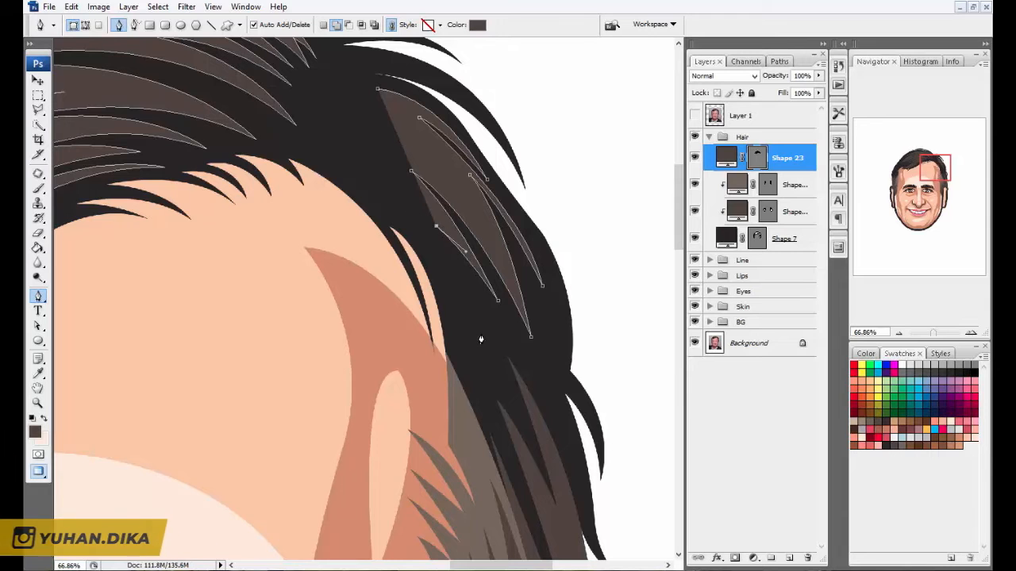
pyautogui.moveTo(484, 339); pyautogui.dragTo(498, 402)
pyautogui.keyDown('alt'); pyautogui.click(485, 339); pyautogui.keyUp('alt')
pyautogui.scroll(-1, 381, 262)
pyautogui.moveTo(396, 229); pyautogui.dragTo(310, 164)
pyautogui.keyDown('alt'); pyautogui.click(395, 229); pyautogui.keyUp('alt')
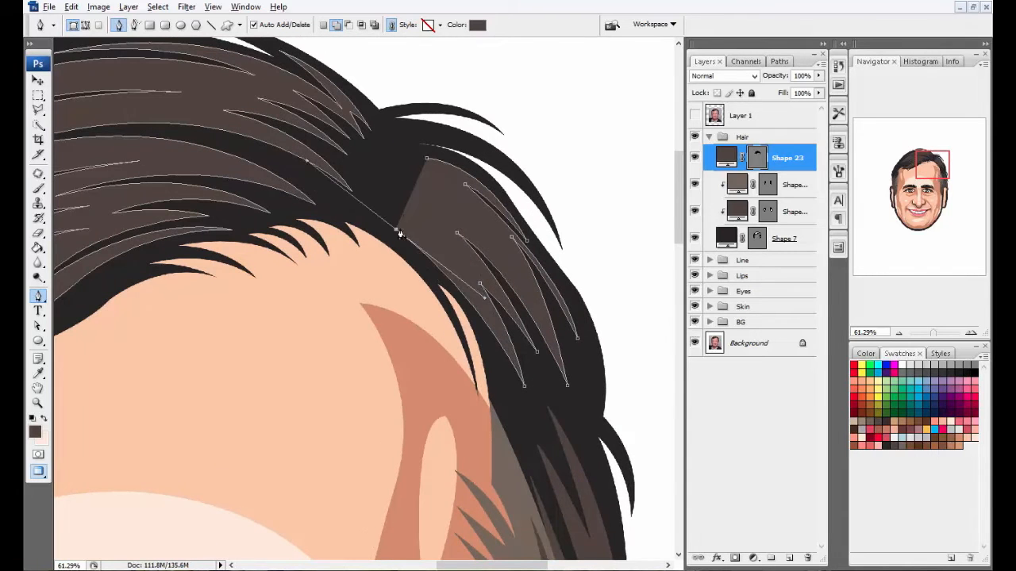
# Step: Cut a zigzag of pointed gaps and strand tips into the upper inner edge of the right-side brown hair shape
pyautogui.scroll(6, 475, 274)
pyautogui.moveTo(457, 272); pyautogui.dragTo(520, 329)
pyautogui.keyDown('alt'); pyautogui.click(457, 272); pyautogui.keyUp('alt')
pyautogui.scroll(2, 403, 189)
pyautogui.moveTo(387, 207); pyautogui.dragTo(366, 188)
pyautogui.moveTo(479, 272); pyautogui.dragTo(533, 325)
pyautogui.keyDown('alt'); pyautogui.click(478, 271); pyautogui.keyUp('alt')
pyautogui.moveTo(387, 196); pyautogui.dragTo(289, 151)
pyautogui.keyDown('alt'); pyautogui.click(485, 232); pyautogui.keyUp('alt')
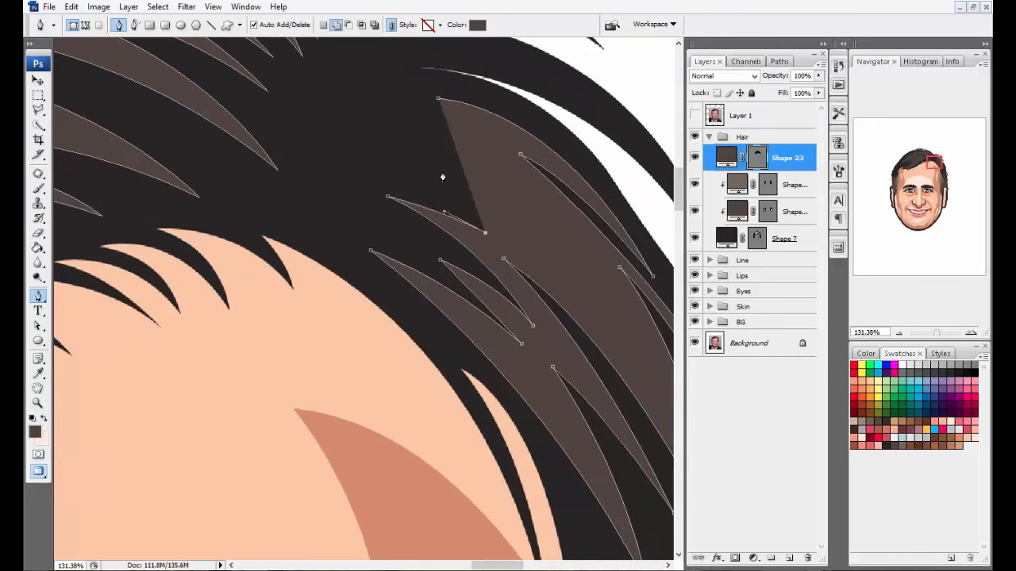
# Step: Cut a long pointed gap down into the middle of the right-side brown shape and return the outline to a tip near the parting
pyautogui.scroll(-3, 408, 184)
pyautogui.moveTo(586, 326); pyautogui.dragTo(645, 442)
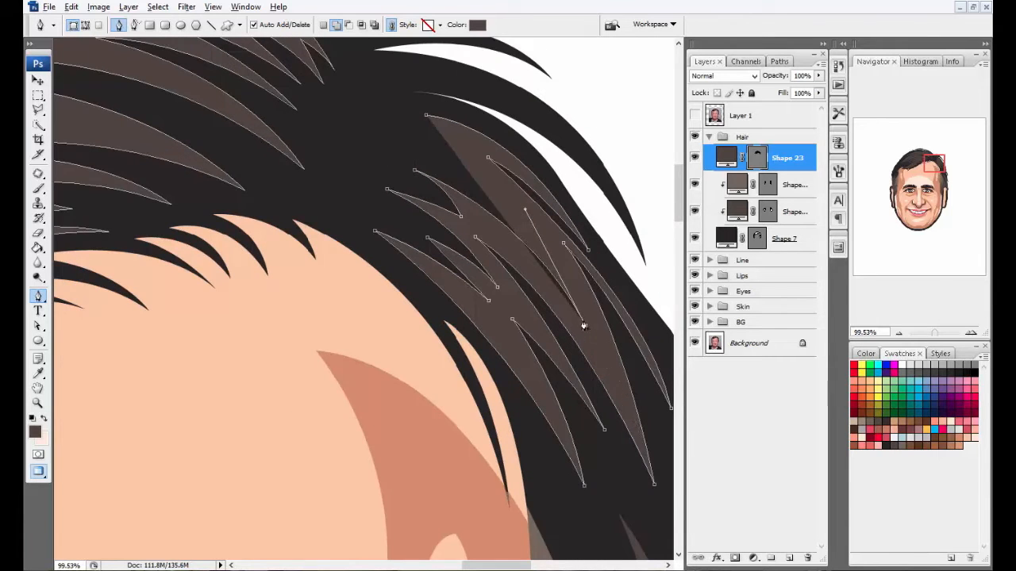
pyautogui.scroll(2, 469, 164)
pyautogui.moveTo(428, 160); pyautogui.dragTo(326, 112)
pyautogui.keyDown('alt'); pyautogui.click(428, 161); pyautogui.keyUp('alt')
# Step: Finish the last short strand tips near the parting, close the right-side brown shape, and deselect its vector mask
pyautogui.moveTo(570, 253); pyautogui.dragTo(503, 236)
pyautogui.moveTo(502, 236); pyautogui.dragTo(534, 290)
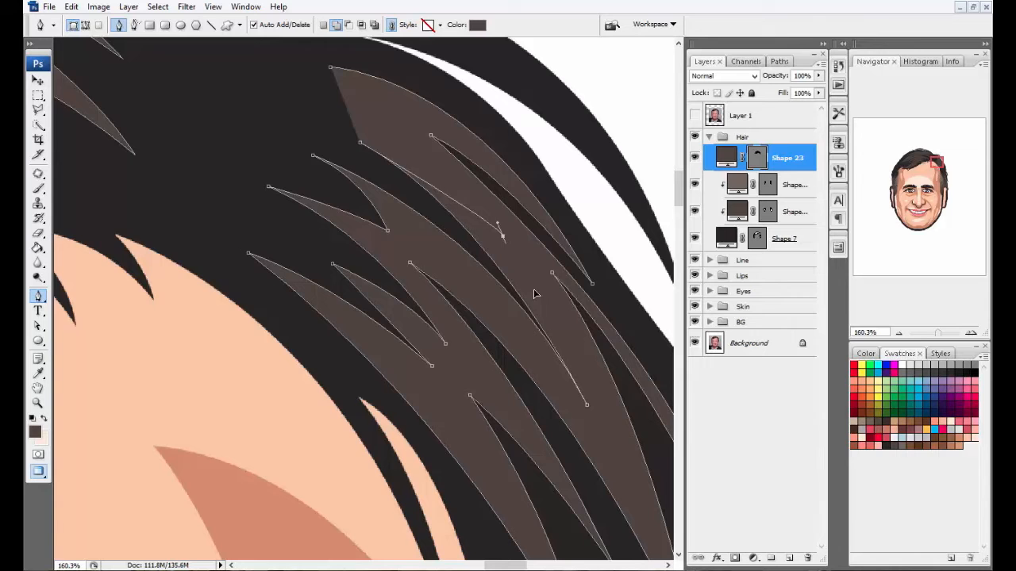
pyautogui.keyDown('alt'); pyautogui.click(503, 236); pyautogui.keyUp('alt')
pyautogui.moveTo(335, 114); pyautogui.dragTo(388, 189)
pyautogui.scroll(1, 466, 202)
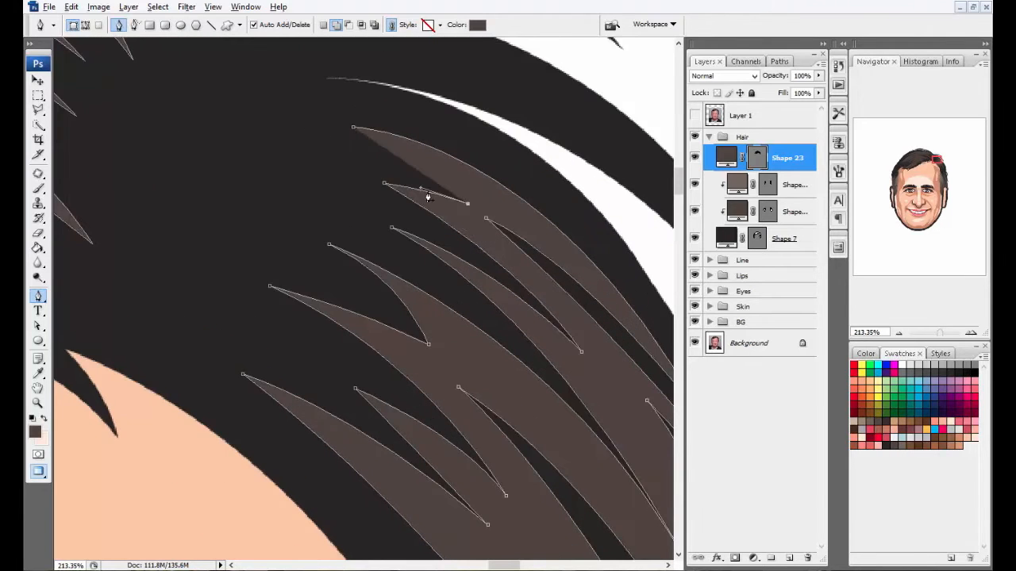
pyautogui.scroll(-7, 427, 197)
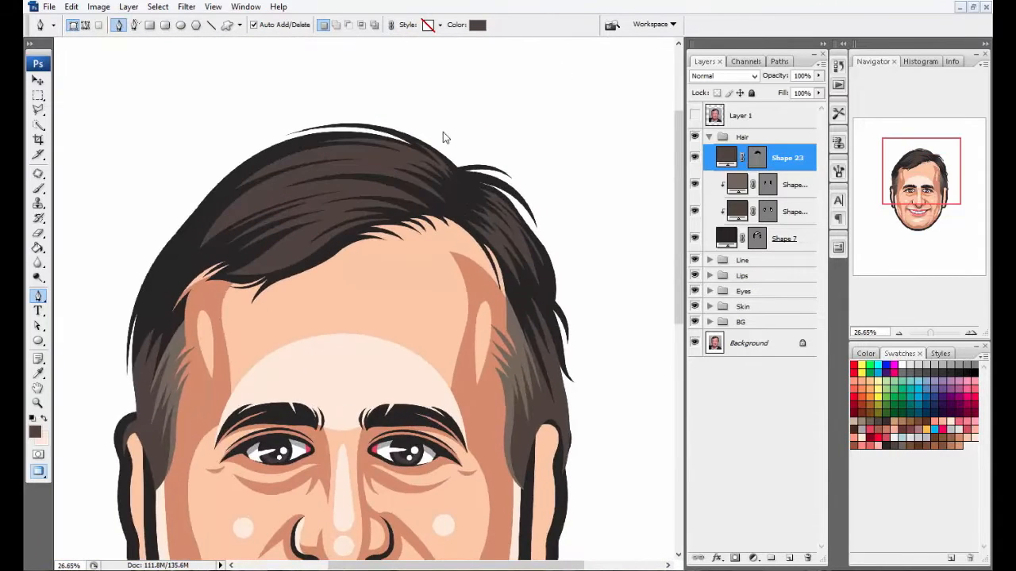
# Step: Draw a broad curved band across the top of the hair as a new shape layer
pyautogui.scroll(-2, 443, 134)
pyautogui.scroll(2, 455, 149)
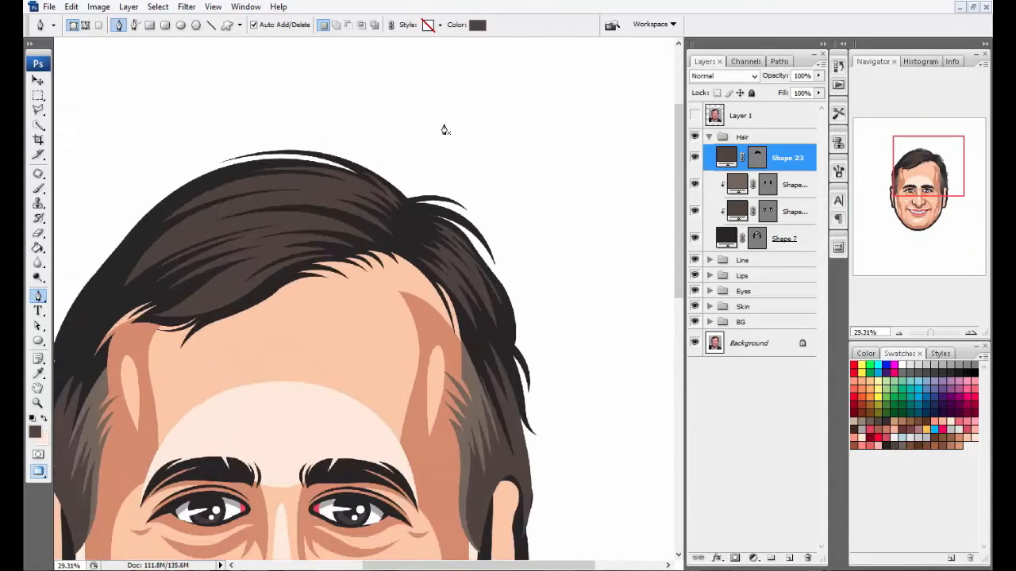
pyautogui.click(273, 130)
pyautogui.moveTo(540, 223); pyautogui.dragTo(586, 213)
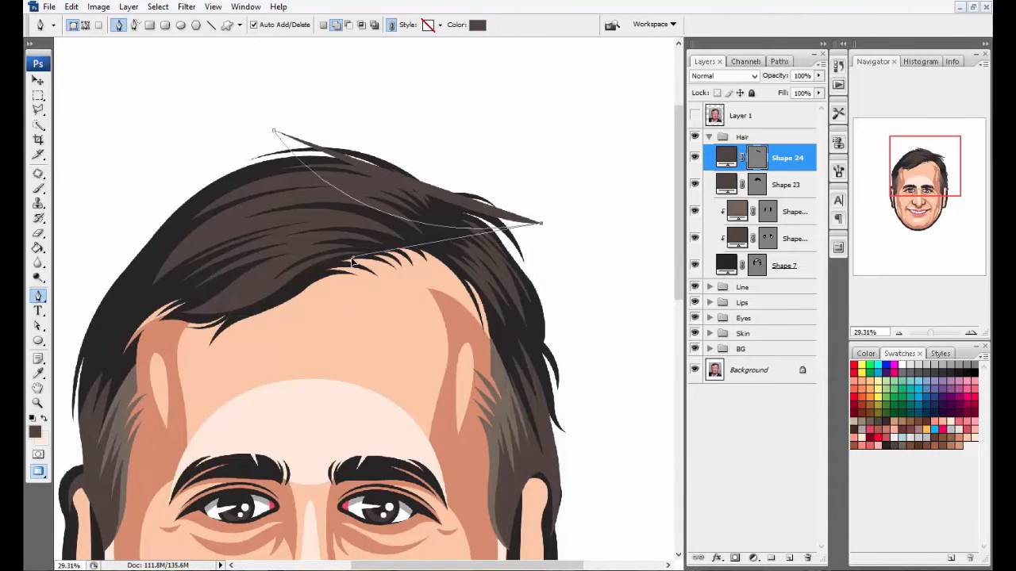
pyautogui.moveTo(353, 261); pyautogui.dragTo(332, 242)
pyautogui.click(546, 255)
pyautogui.moveTo(216, 161); pyautogui.dragTo(122, 182)
pyautogui.keyDown('alt'); pyautogui.click(216, 313); pyautogui.keyUp('alt')
pyautogui.click(274, 284)
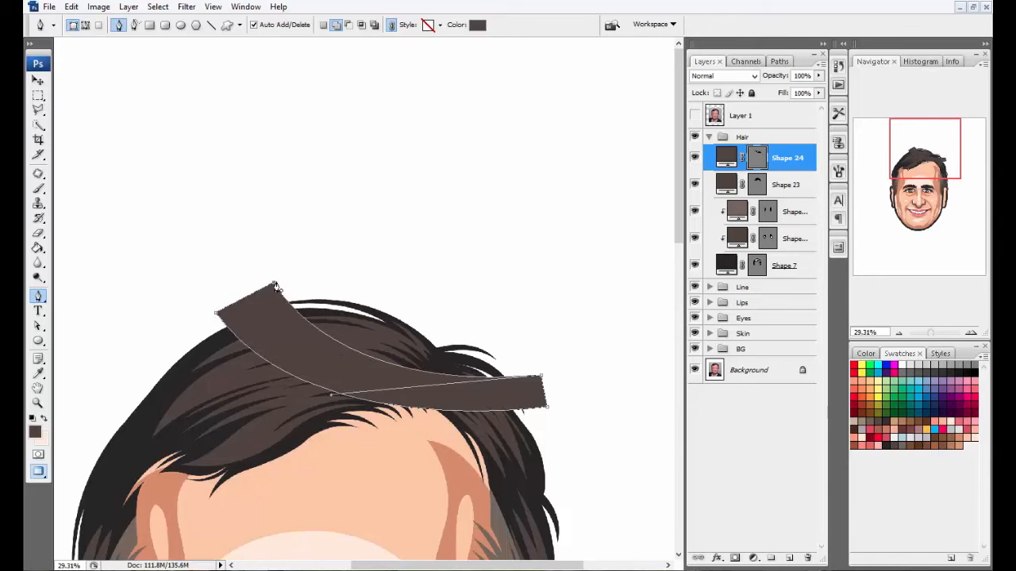
# Step: Clip the band layer to the brown hair shape and set its fill colour to #74685b
pyautogui.keyDown('alt'); pyautogui.click(802, 171); pyautogui.keyUp('alt')
pyautogui.doubleClick(737, 157)
pyautogui.click(900, 448)
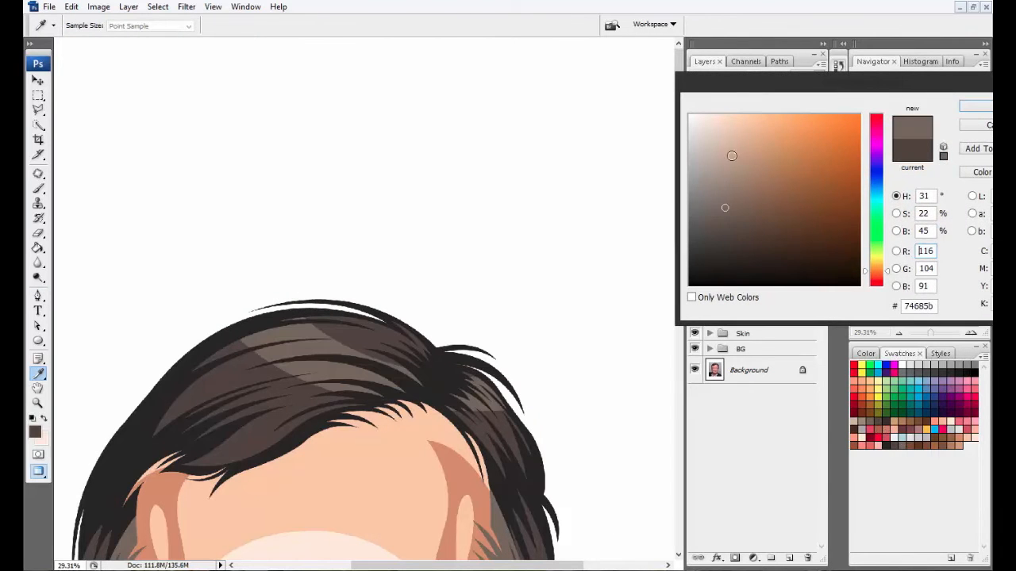
pyautogui.click(974, 105)
# Step: Add a second, thinner curved band below the first in the same clipped shape layer
pyautogui.moveTo(442, 356); pyautogui.dragTo(459, 218)
pyautogui.click(767, 157)
pyautogui.click(336, 24)
pyautogui.scroll(2, 274, 258)
pyautogui.click(220, 173)
pyautogui.moveTo(631, 289); pyautogui.dragTo(568, 274)
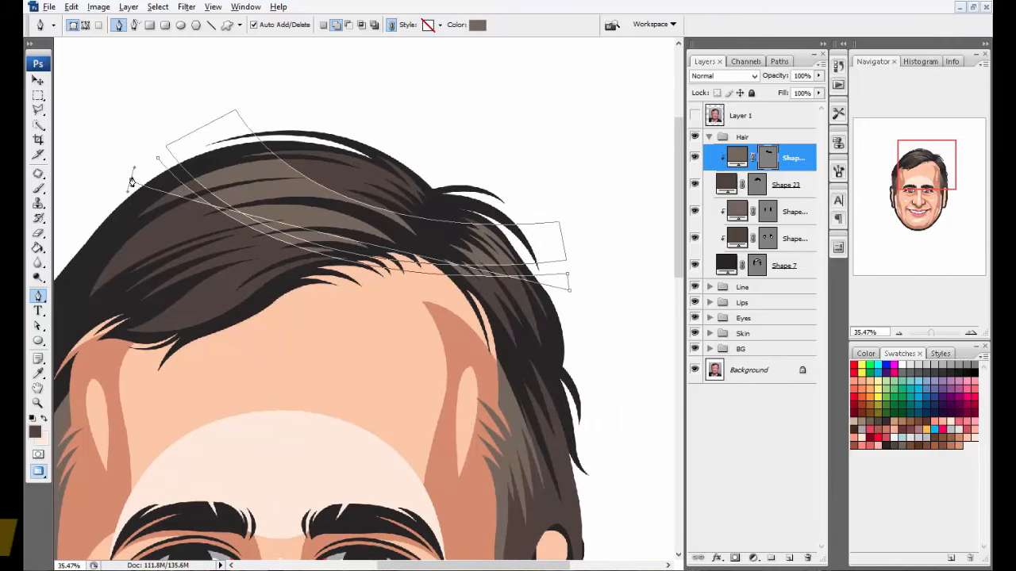
pyautogui.scroll(-2, 496, 139)
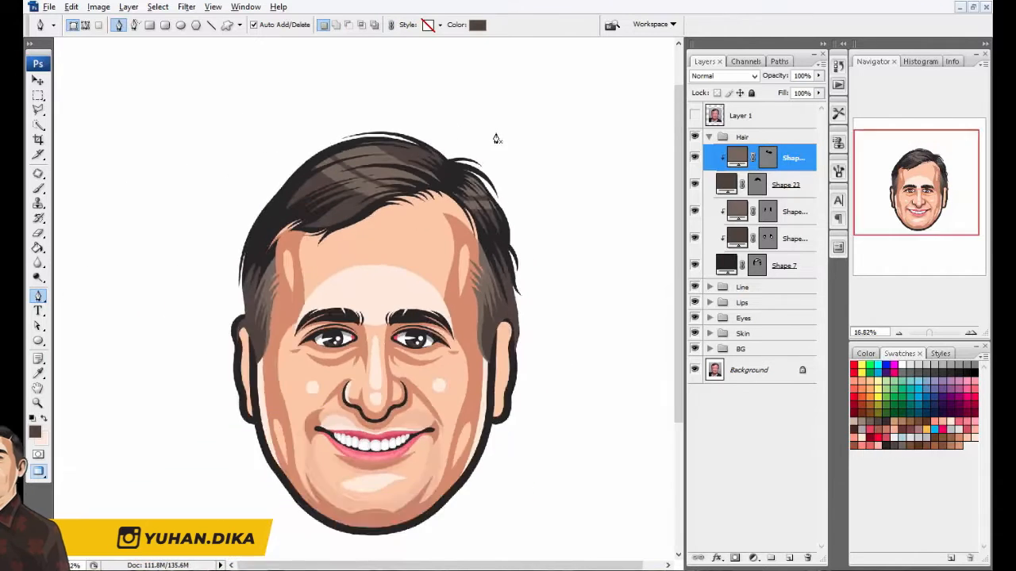
pyautogui.scroll(1, 496, 139)
# Step: Collapse the Hair group, check the ear on the reference photo, and select the Shape 1 layer in the Line group
pyautogui.click(709, 137)
pyautogui.moveTo(535, 412); pyautogui.dragTo(492, 304)
pyautogui.scroll(4, 492, 304)
pyautogui.click(695, 116)
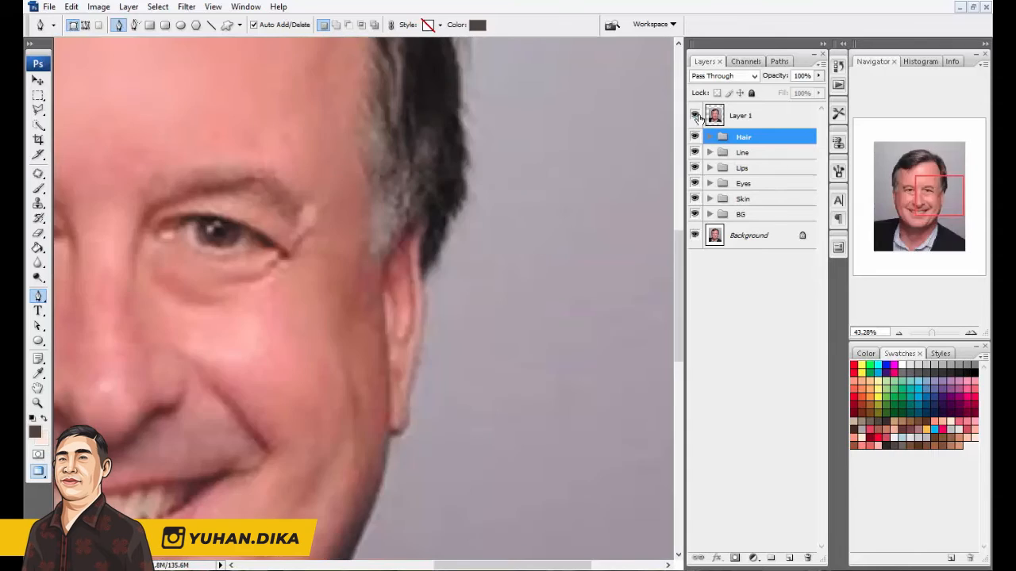
pyautogui.click(695, 115)
pyautogui.scroll(1, 347, 197)
pyautogui.click(708, 152)
pyautogui.click(784, 254)
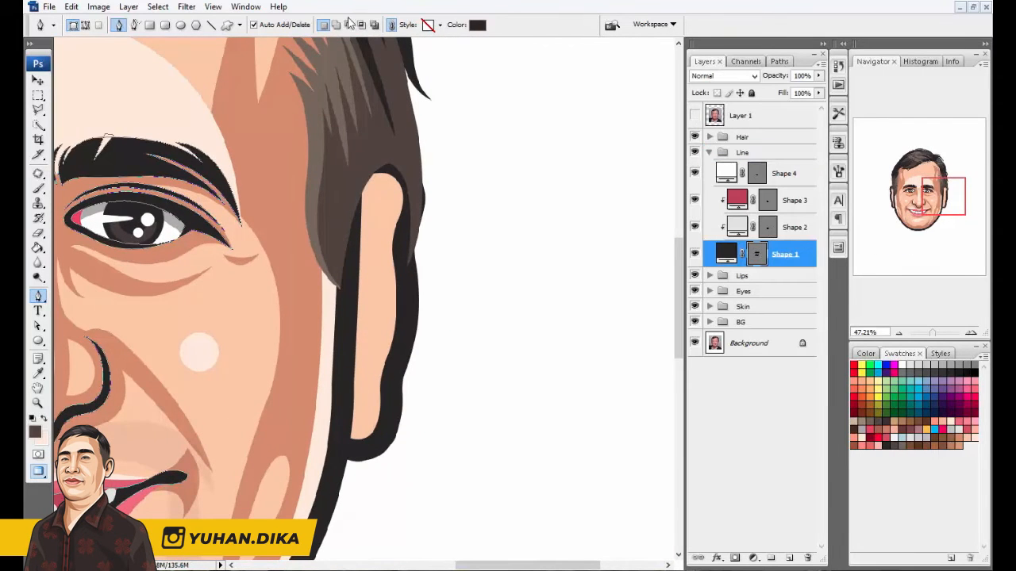
# Step: Add a dark arched line inside the top of the right-side ear as a new subpath of the linework shape
pyautogui.click(336, 24)
pyautogui.scroll(3, 342, 258)
pyautogui.click(363, 242)
pyautogui.scroll(2, 398, 162)
pyautogui.moveTo(397, 165); pyautogui.dragTo(435, 165)
pyautogui.keyDown('alt'); pyautogui.click(397, 166); pyautogui.keyUp('alt')
pyautogui.moveTo(420, 267); pyautogui.dragTo(419, 295)
pyautogui.keyDown('alt'); pyautogui.click(420, 267); pyautogui.keyUp('alt')
pyautogui.moveTo(395, 188); pyautogui.dragTo(373, 175)
pyautogui.keyDown('alt'); pyautogui.click(395, 188); pyautogui.keyUp('alt')
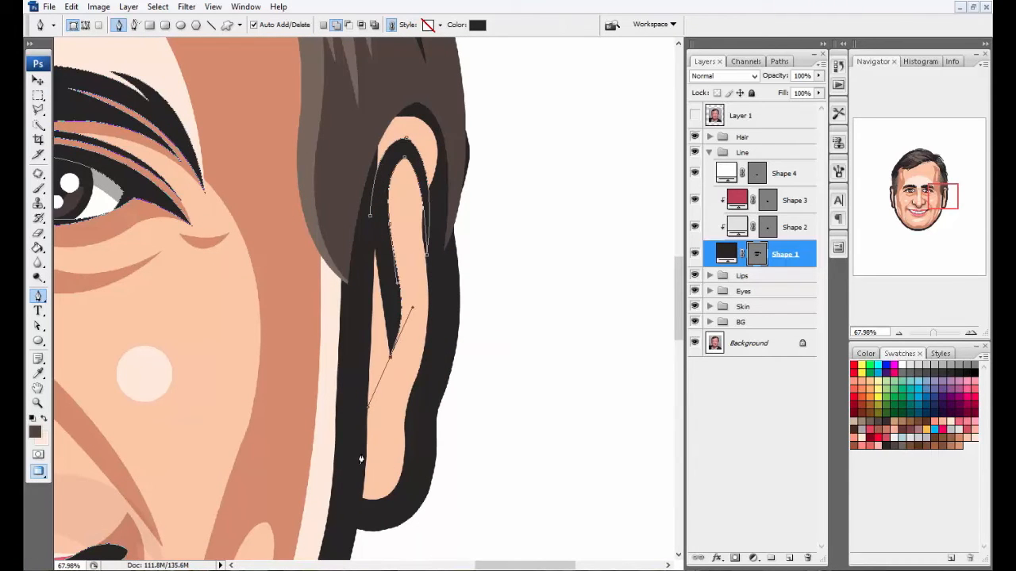
# Step: Check the ear line against the reference photo and undo its last path points
pyautogui.click(755, 254)
pyautogui.scroll(-10, 567, 214)
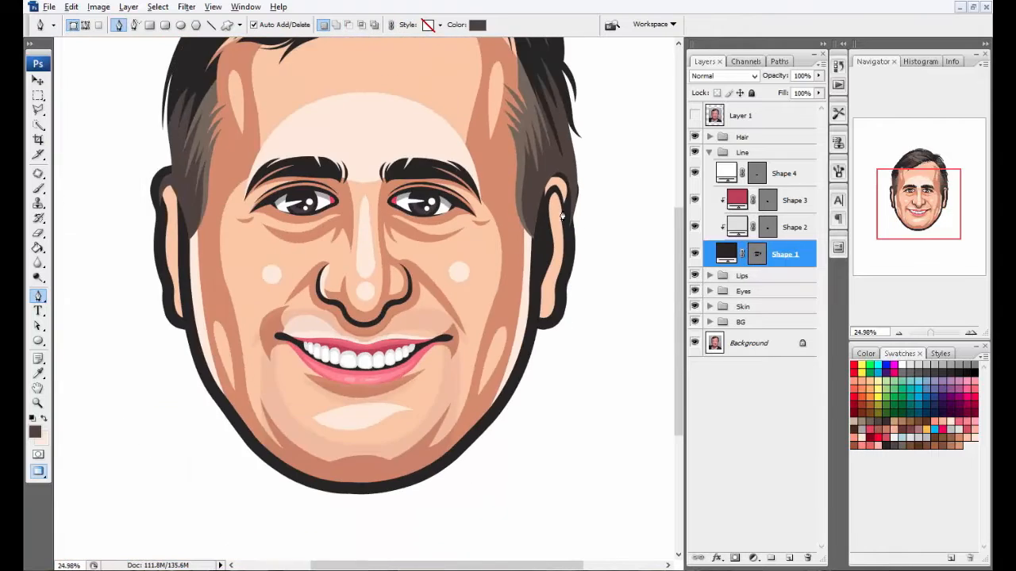
pyautogui.scroll(5, 605, 200)
pyautogui.click(694, 116)
pyautogui.click(694, 116)
pyautogui.scroll(3, 512, 233)
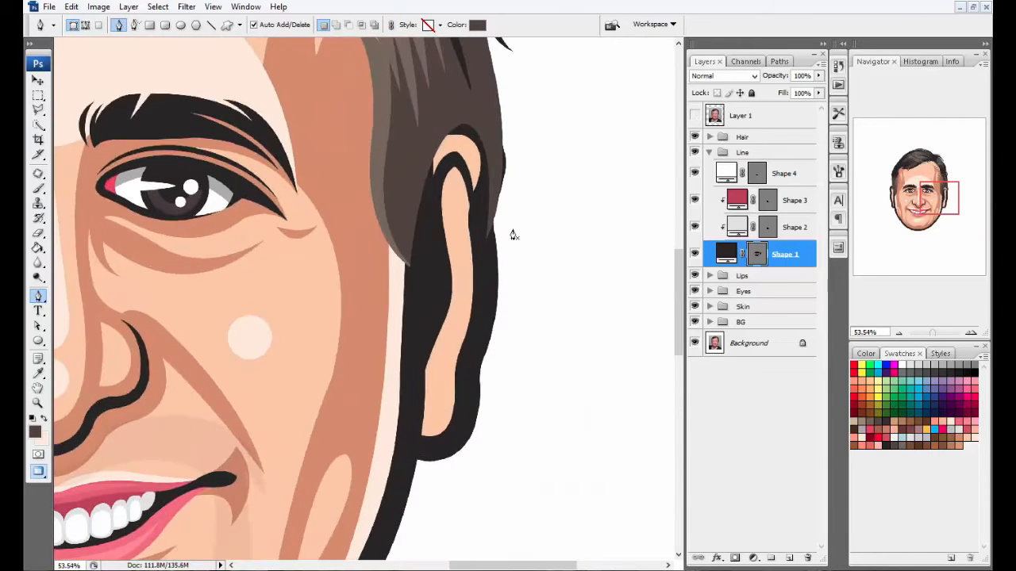
pyautogui.hotkey('ctrl', 'alt', 'z')
pyautogui.hotkey('ctrl', 'alt', 'z')
pyautogui.hotkey('ctrl', 'alt', 'z')
pyautogui.hotkey('ctrl', 'alt', 'z')
# Step: Redraw the inner ear line with a long pointed fold and a thick inner edge, then close the subpath
pyautogui.scroll(2, 436, 204)
pyautogui.moveTo(446, 182); pyautogui.dragTo(444, 201)
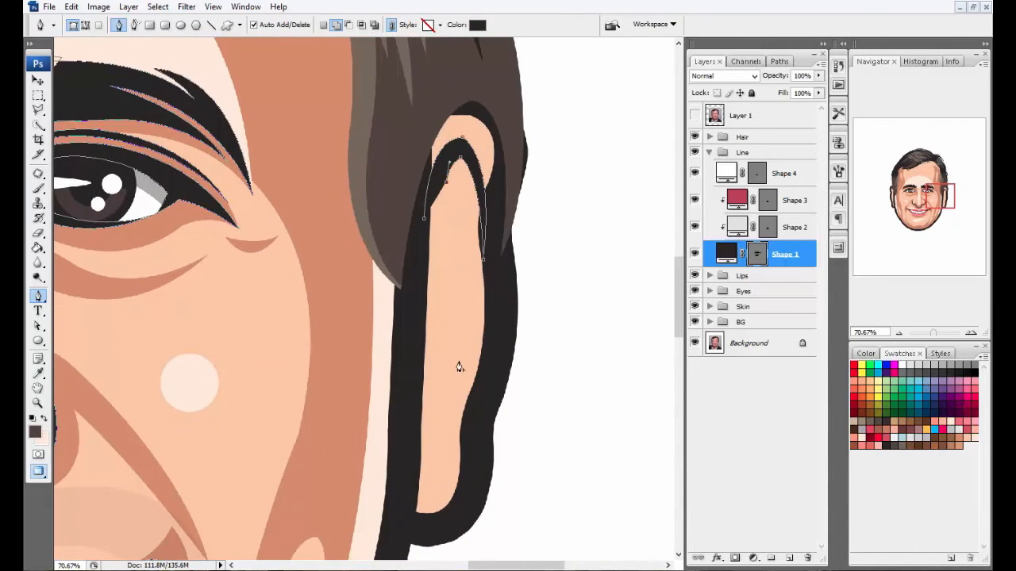
pyautogui.keyDown('alt'); pyautogui.click(461, 363); pyautogui.keyUp('alt')
pyautogui.keyDown('alt'); pyautogui.click(444, 217); pyautogui.keyUp('alt')
pyautogui.scroll(-3, 454, 208)
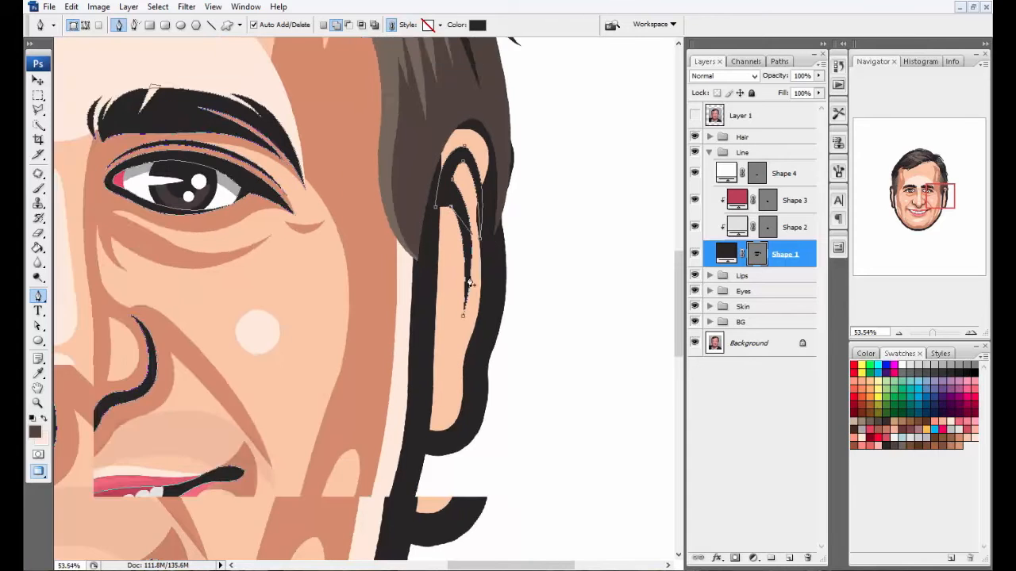
pyautogui.scroll(2, 467, 278)
pyautogui.moveTo(439, 300); pyautogui.dragTo(448, 378)
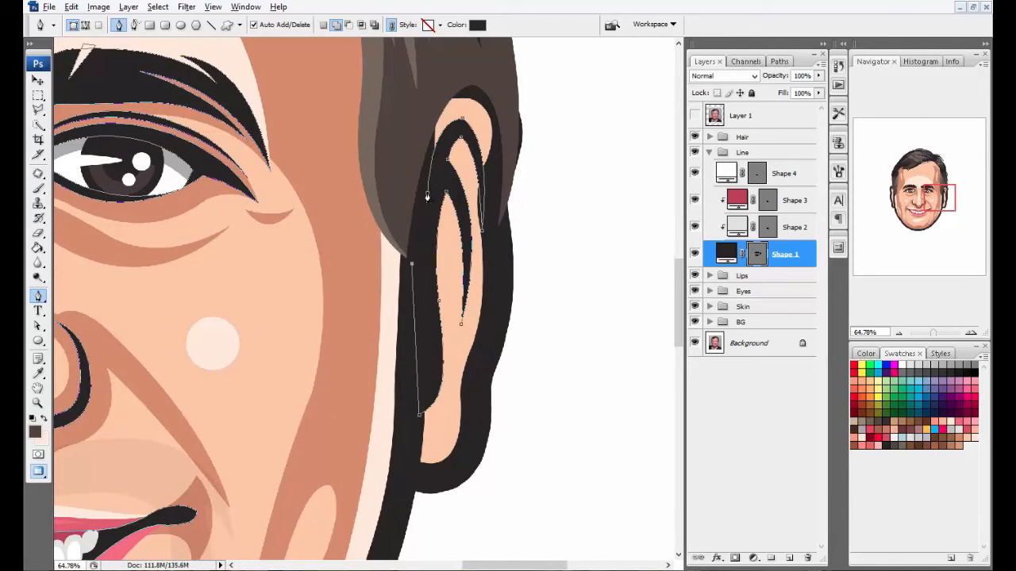
pyautogui.scroll(-4, 623, 233)
# Step: Copy the inner ear line to the left-side ear, flip it horizontally, and collapse the Line group
pyautogui.moveTo(536, 252); pyautogui.dragTo(159, 258)
pyautogui.hotkey('ctrl', 't')
pyautogui.rightClick(146, 264)
pyautogui.click(194, 436)
pyautogui.scroll(6, 111, 198)
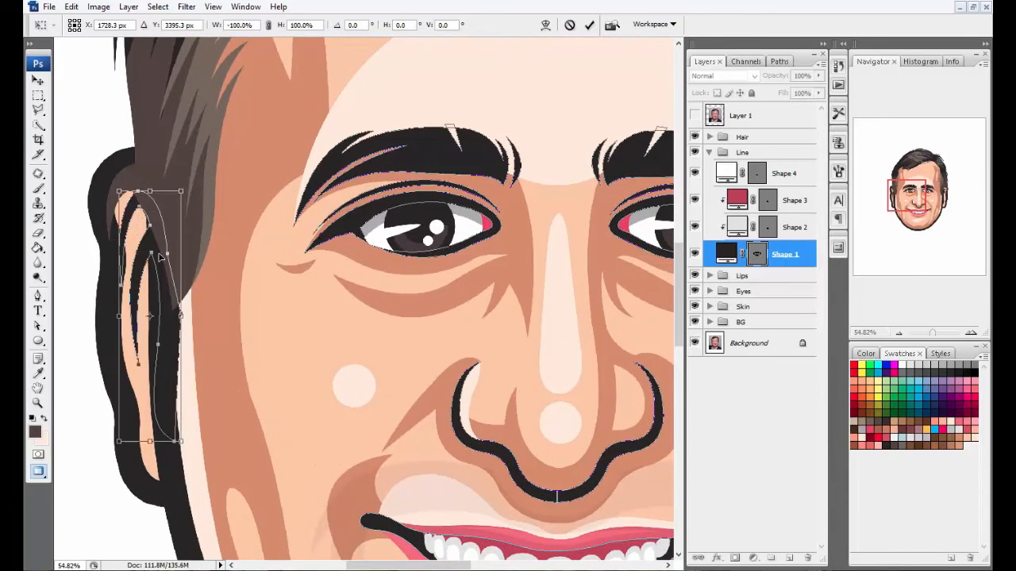
pyautogui.press('Return')
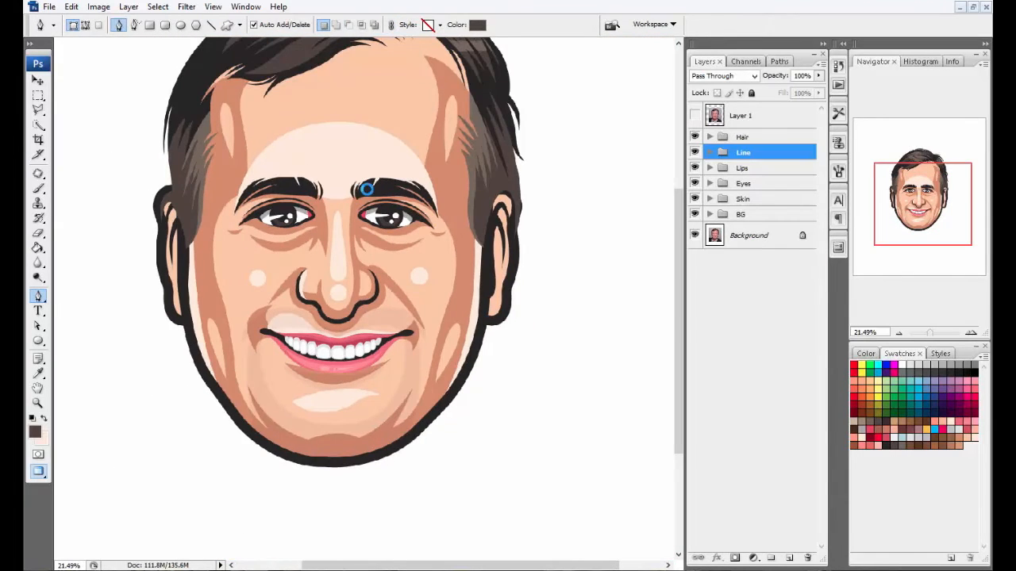
# Step: Start a darker skin-tone shadow inside the right-side ear on a new shape layer above Shape 6 in the Skin group
pyautogui.scroll(5, 543, 257)
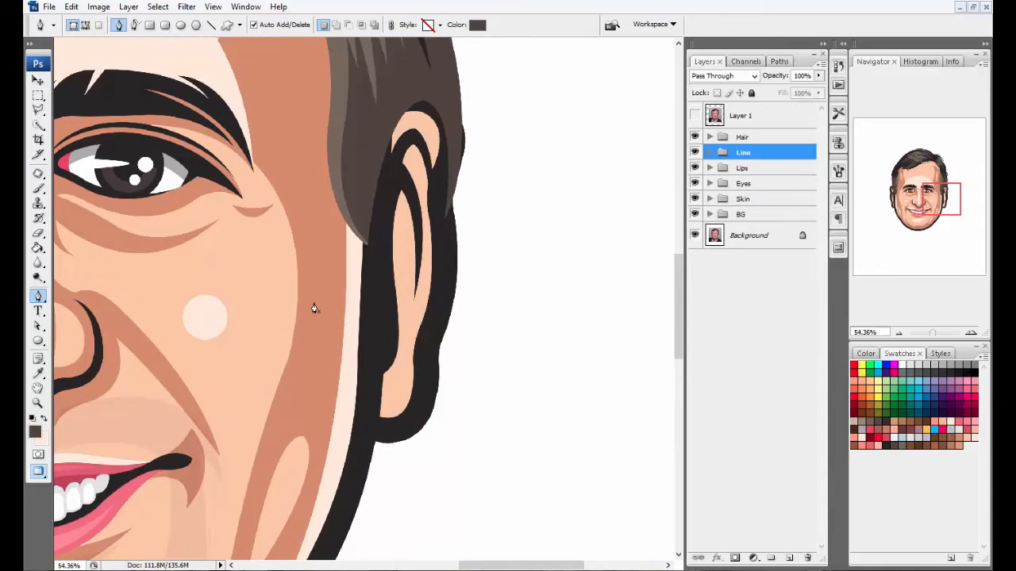
pyautogui.click(709, 199)
pyautogui.click(768, 275)
pyautogui.click(781, 327)
pyautogui.click(389, 166)
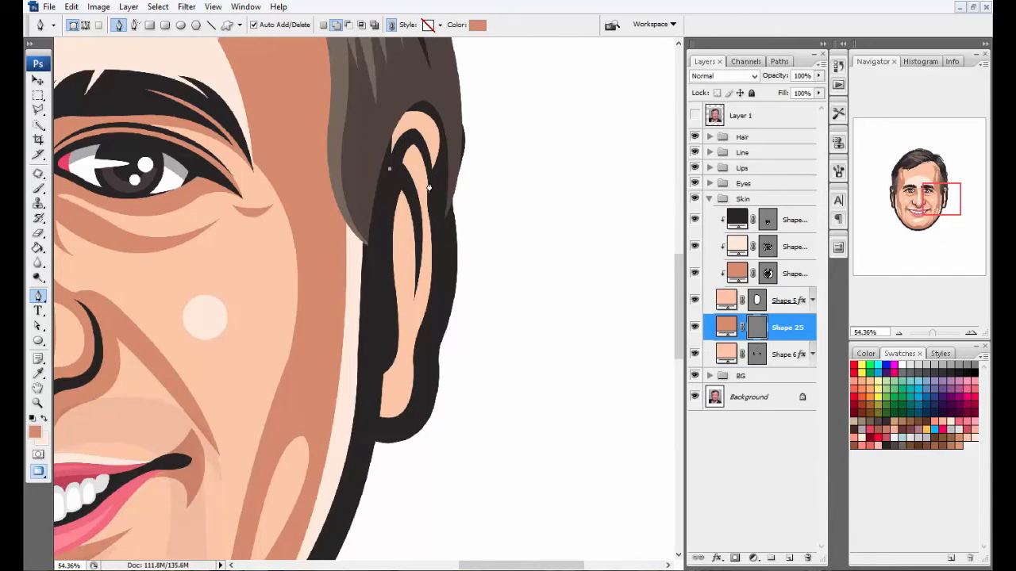
pyautogui.scroll(1, 409, 187)
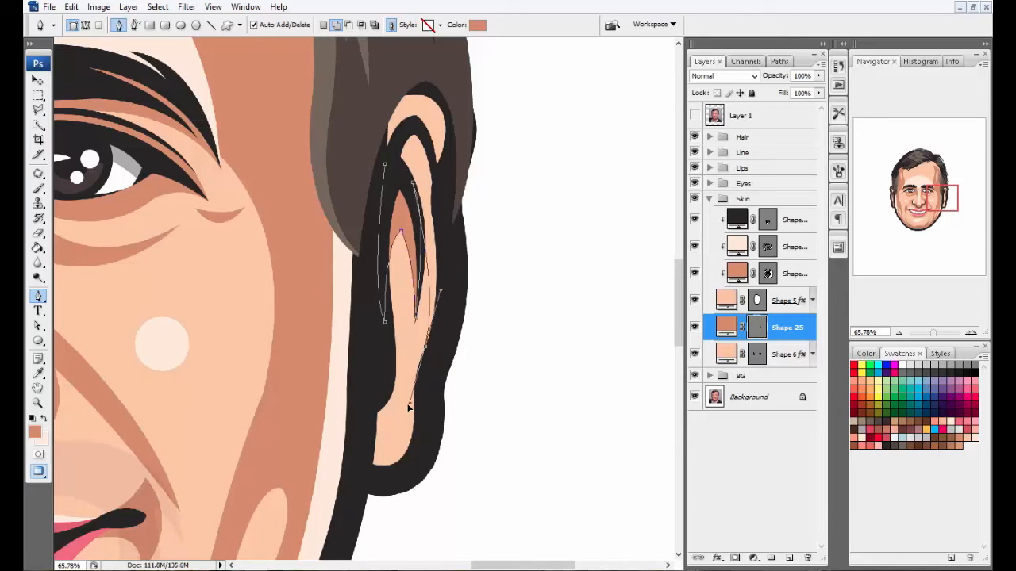
# Step: Close the ear shadow around the outside of the ear and clip it to the ear base shape
pyautogui.moveTo(495, 308); pyautogui.dragTo(499, 278)
pyautogui.moveTo(491, 137); pyautogui.dragTo(479, 117)
pyautogui.moveTo(463, 85); pyautogui.dragTo(444, 77)
pyautogui.moveTo(367, 85); pyautogui.dragTo(350, 115)
pyautogui.moveTo(354, 285); pyautogui.dragTo(358, 305)
pyautogui.click(385, 165)
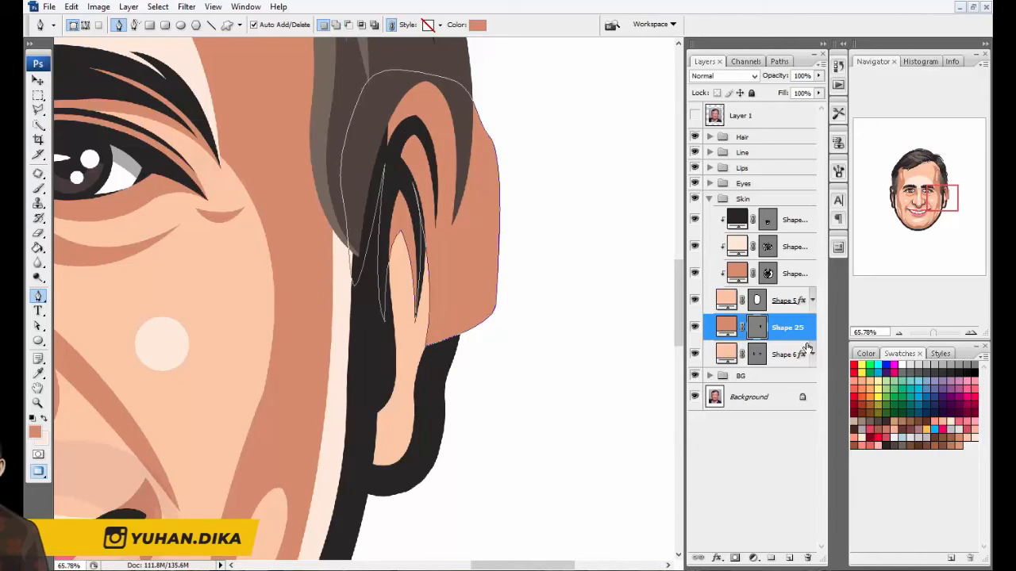
pyautogui.keyDown('alt'); pyautogui.click(786, 342); pyautogui.keyUp('alt')
pyautogui.click(768, 330)
# Step: Draw a pale peach highlight along the inner edge and lobe of the right-side ear on a new shape layer
pyautogui.click(975, 437)
pyautogui.scroll(-1, 447, 320)
pyautogui.scroll(2, 448, 316)
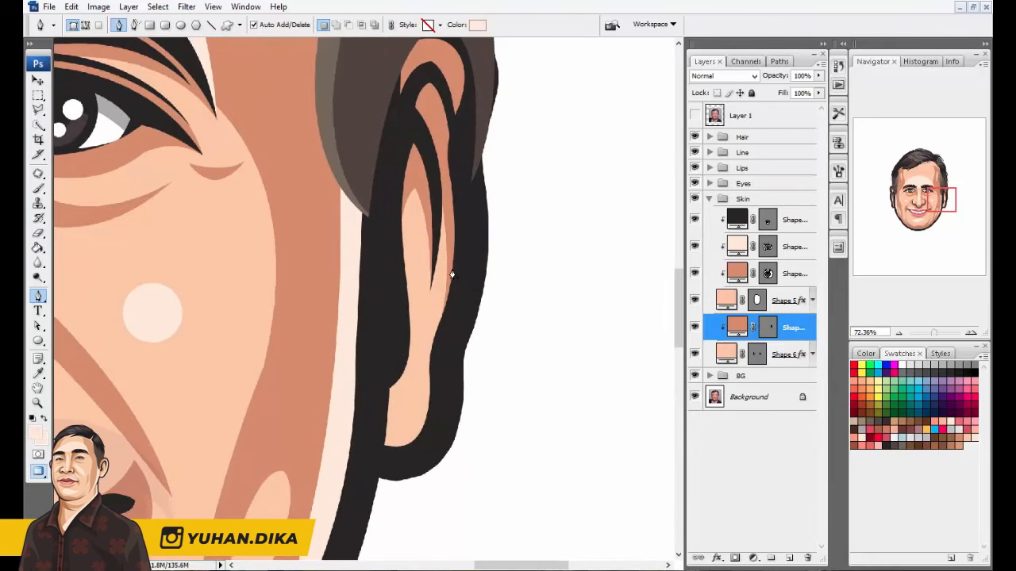
pyautogui.click(387, 217)
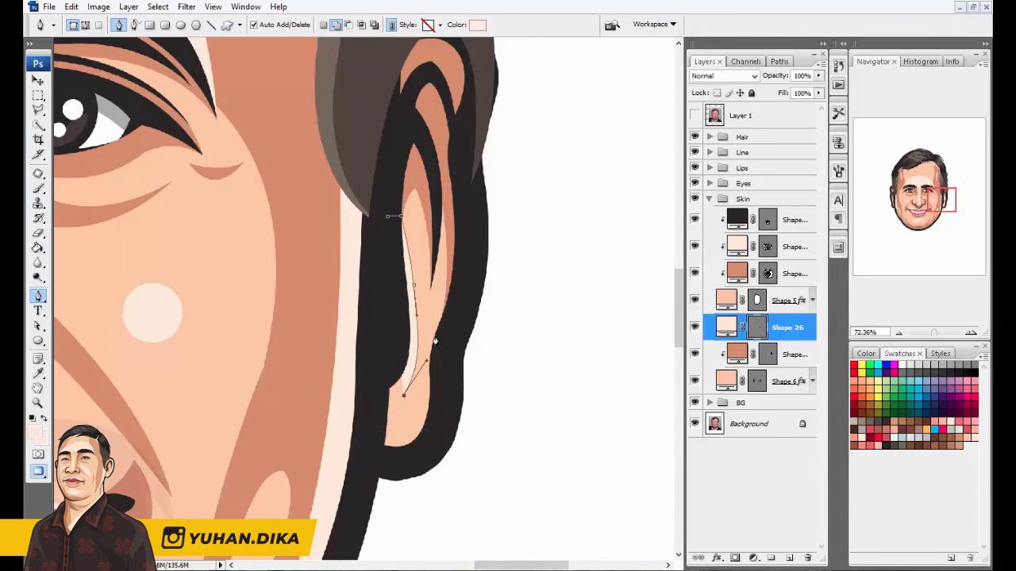
pyautogui.moveTo(458, 432); pyautogui.dragTo(455, 451)
pyautogui.moveTo(405, 476); pyautogui.dragTo(377, 476)
pyautogui.moveTo(332, 442); pyautogui.dragTo(344, 417)
pyautogui.moveTo(355, 339); pyautogui.dragTo(360, 329)
# Step: Clip the pale highlight layer to the ear base shape and deselect its vector mask
pyautogui.moveTo(809, 337); pyautogui.dragTo(807, 346)
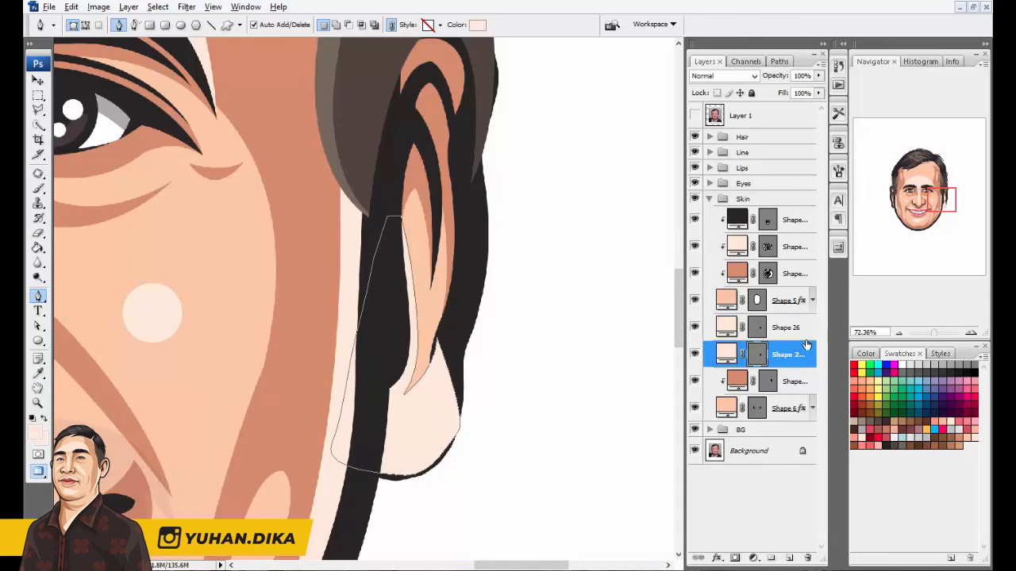
pyautogui.hotkey('ctrl', 'z')
pyautogui.keyDown('alt'); pyautogui.click(790, 341); pyautogui.keyUp('alt')
pyautogui.click(767, 331)
# Step: Draw a matching darker shadow inside the left-side ear in the existing ear shadow layer
pyautogui.scroll(-3, 593, 246)
pyautogui.scroll(1, 169, 196)
pyautogui.scroll(2, 168, 195)
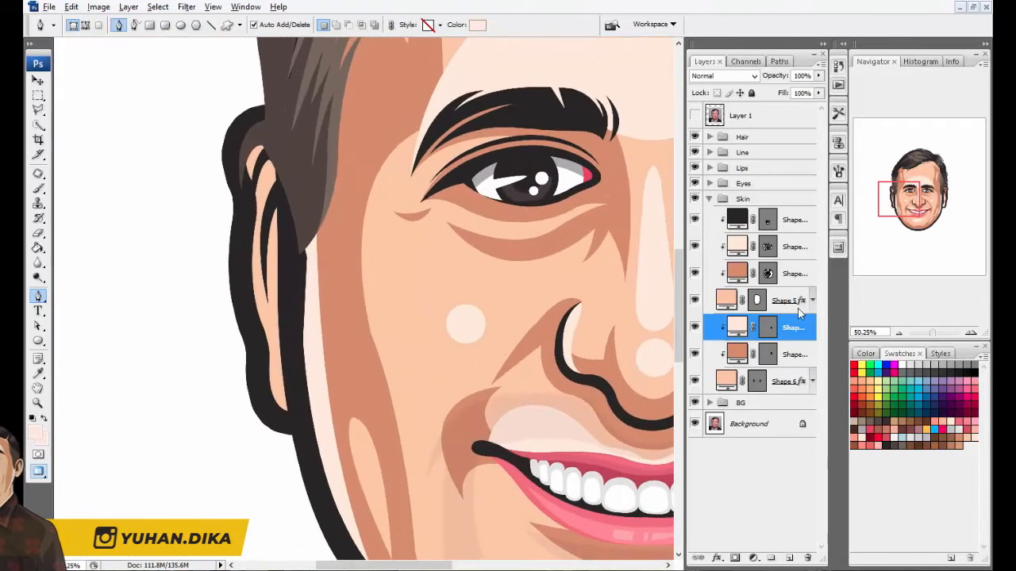
pyautogui.click(793, 354)
pyautogui.scroll(-4, 301, 262)
pyautogui.scroll(4, 278, 254)
pyautogui.scroll(1, 266, 198)
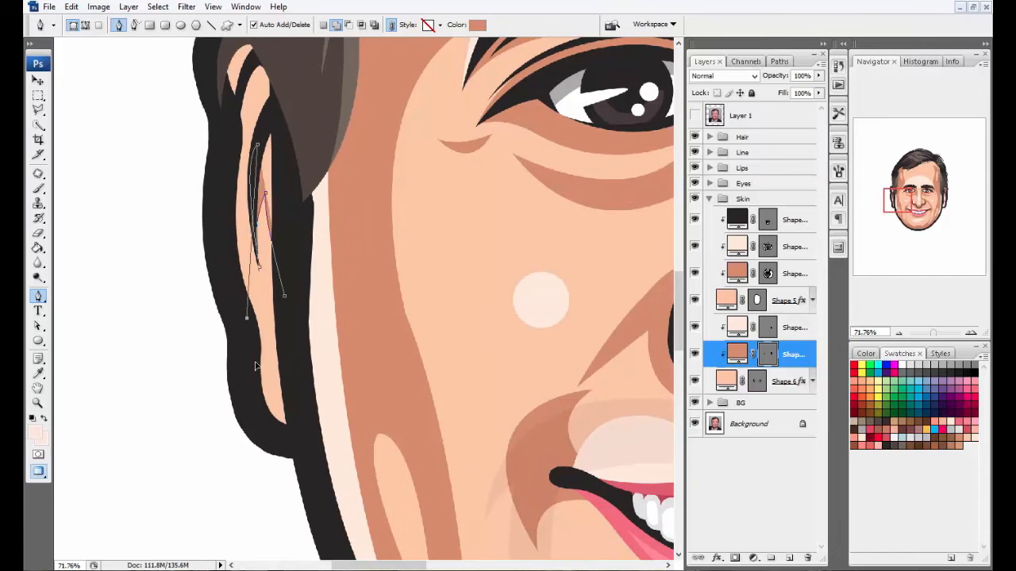
# Step: Add a matching pale highlight to the inner edge and lobe of the left-side ear in the existing highlight layer
pyautogui.scroll(-2, 253, 345)
pyautogui.click(790, 327)
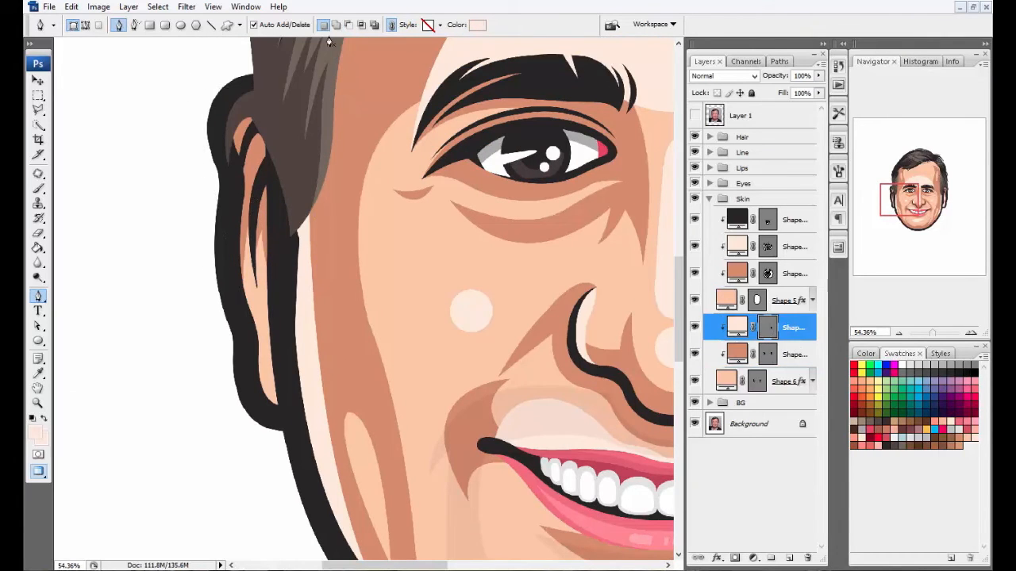
pyautogui.scroll(2, 275, 235)
pyautogui.scroll(1, 273, 413)
pyautogui.moveTo(275, 397); pyautogui.dragTo(270, 421)
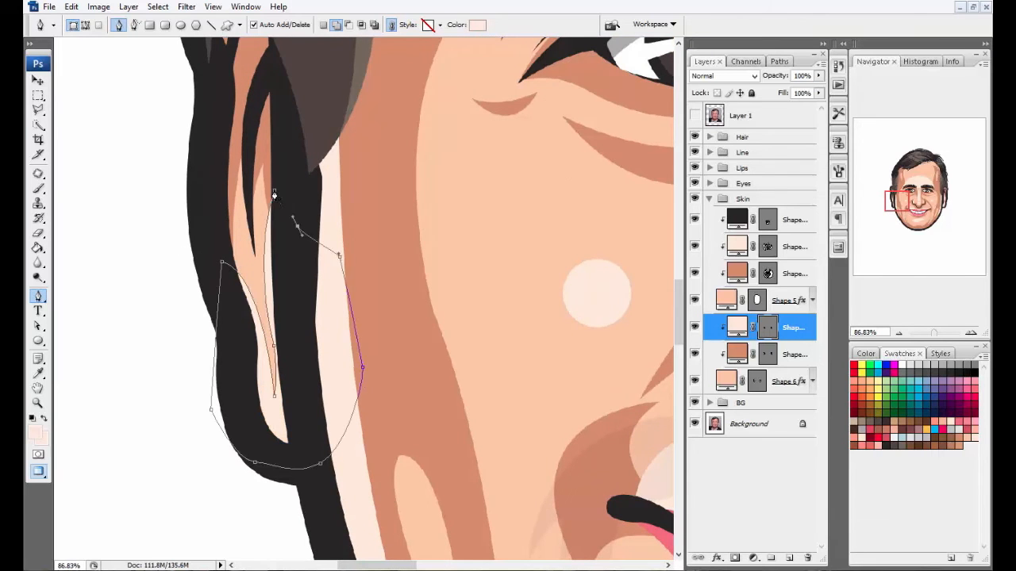
# Step: Collapse the Skin group and switch to the Move tool
pyautogui.click(704, 198)
pyautogui.press('v')
pyautogui.scroll(-5, 440, 212)
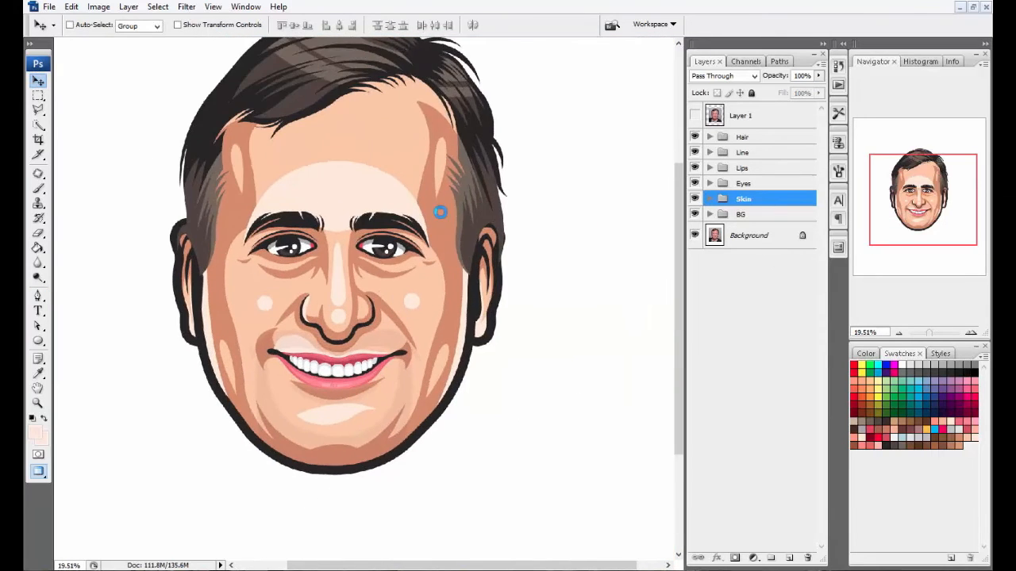
# Step: Compare the vector portrait with the reference photo by switching the photo layer's visibility on and off
pyautogui.click(696, 117)
pyautogui.click(695, 116)
pyautogui.click(696, 116)
pyautogui.click(696, 116)
pyautogui.click(696, 117)
# Step: Expand the Skin group, activate the vector mask of the darker face shadow layer for Pen editing, and show the reference photo
pyautogui.scroll(-2, 479, 215)
pyautogui.click(39, 296)
pyautogui.scroll(6, 342, 414)
pyautogui.click(710, 199)
pyautogui.click(767, 220)
pyautogui.click(695, 116)
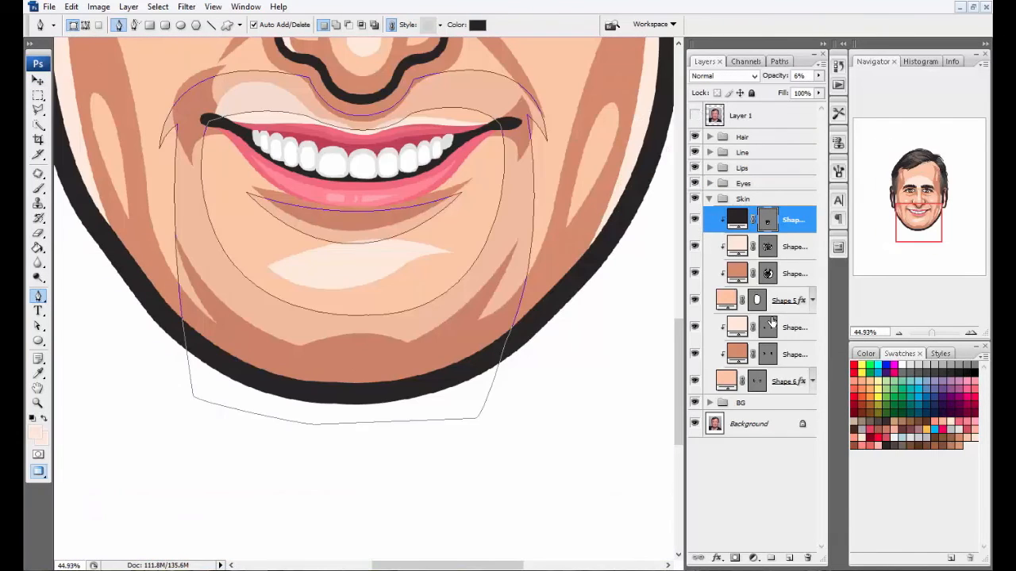
pyautogui.click(765, 356)
pyautogui.click(766, 275)
pyautogui.click(695, 116)
# Step: Delete the anchor points forming the chin curve of the face shadow path, leaving the path open between the two jaw folds
pyautogui.keyDown('ctrl'); pyautogui.click(436, 364); pyautogui.keyUp('ctrl')
pyautogui.press('Delete')
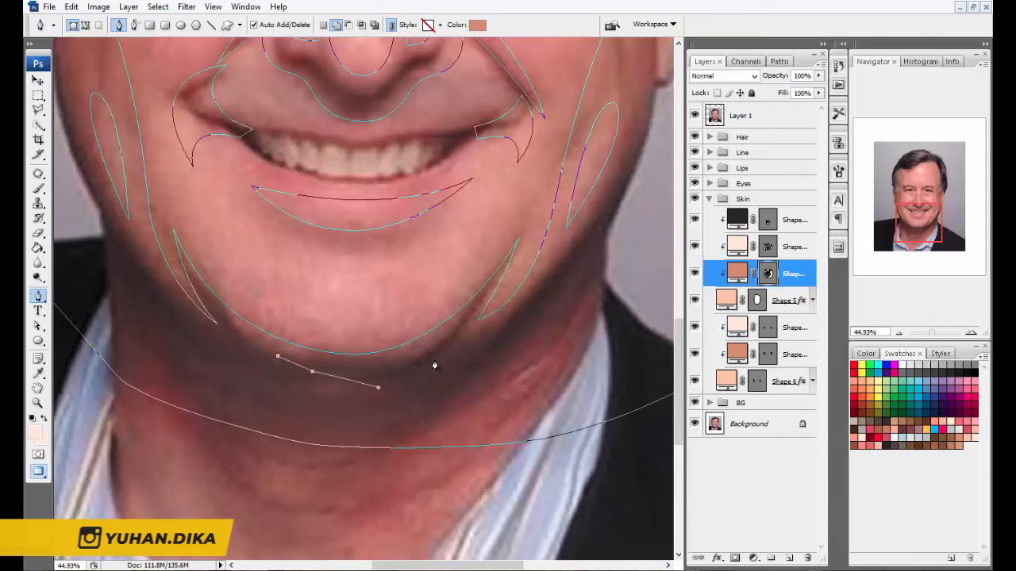
pyautogui.press('Delete')
pyautogui.keyDown('ctrl'); pyautogui.click(357, 355); pyautogui.keyUp('ctrl')
pyautogui.press('Delete')
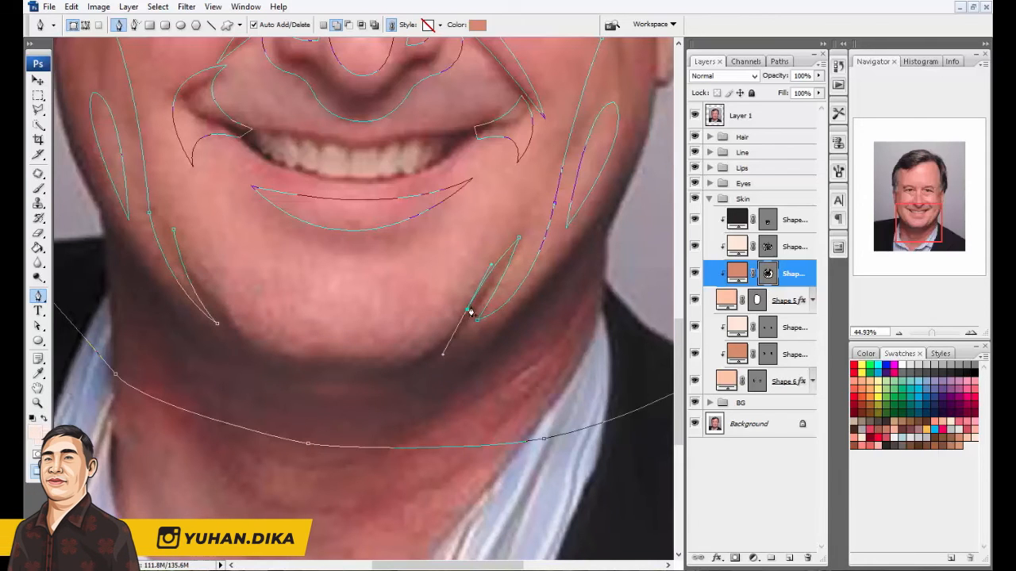
# Step: Redraw the shadow's upper edge along the chin with a slight central rise, closing the path at the left-side jaw fold
pyautogui.moveTo(395, 360); pyautogui.dragTo(344, 359)
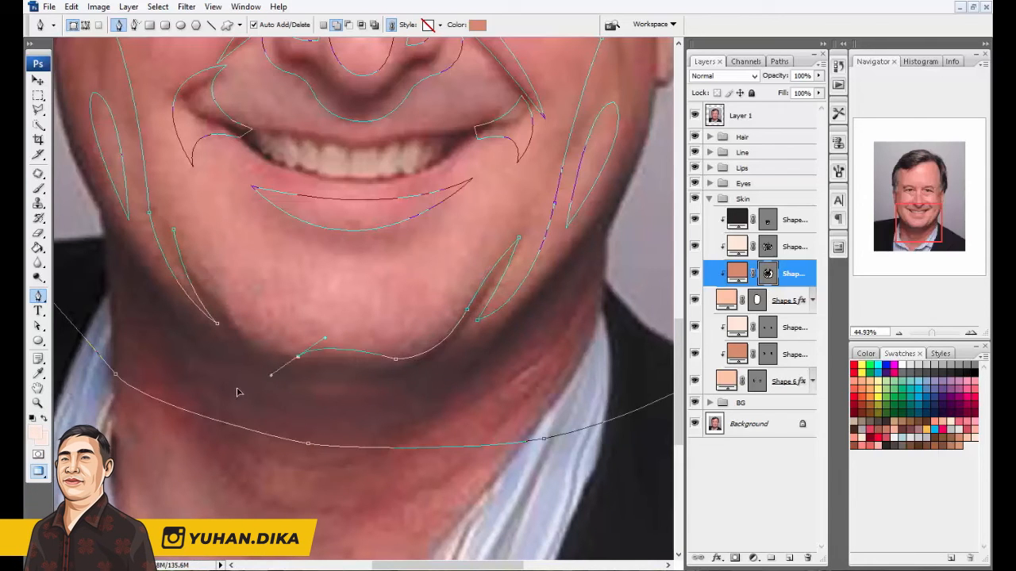
pyautogui.keyDown('alt'); pyautogui.click(296, 357); pyautogui.keyUp('alt')
pyautogui.scroll(2, 246, 336)
pyautogui.moveTo(238, 326); pyautogui.dragTo(240, 320)
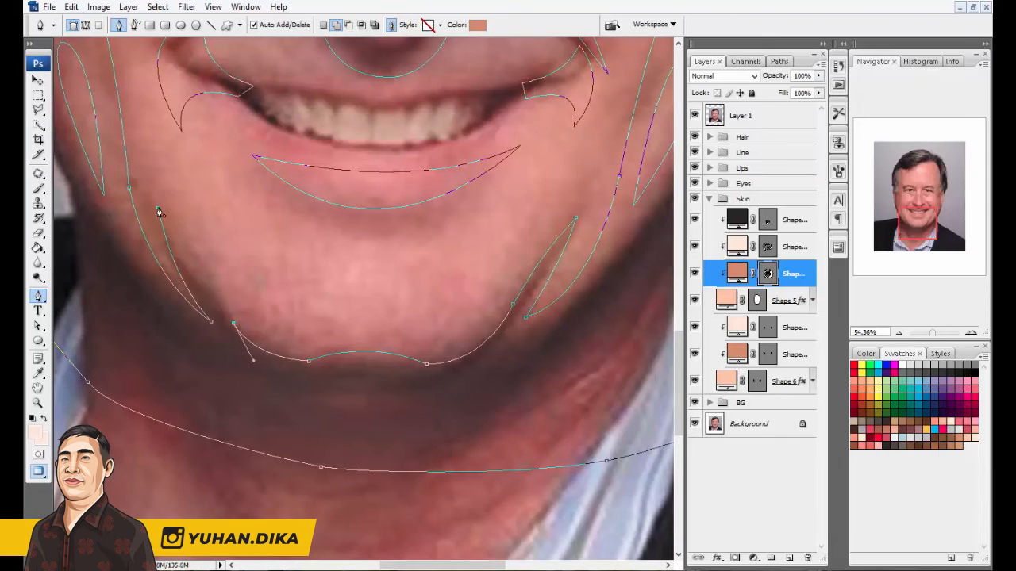
pyautogui.moveTo(159, 211); pyautogui.dragTo(180, 236)
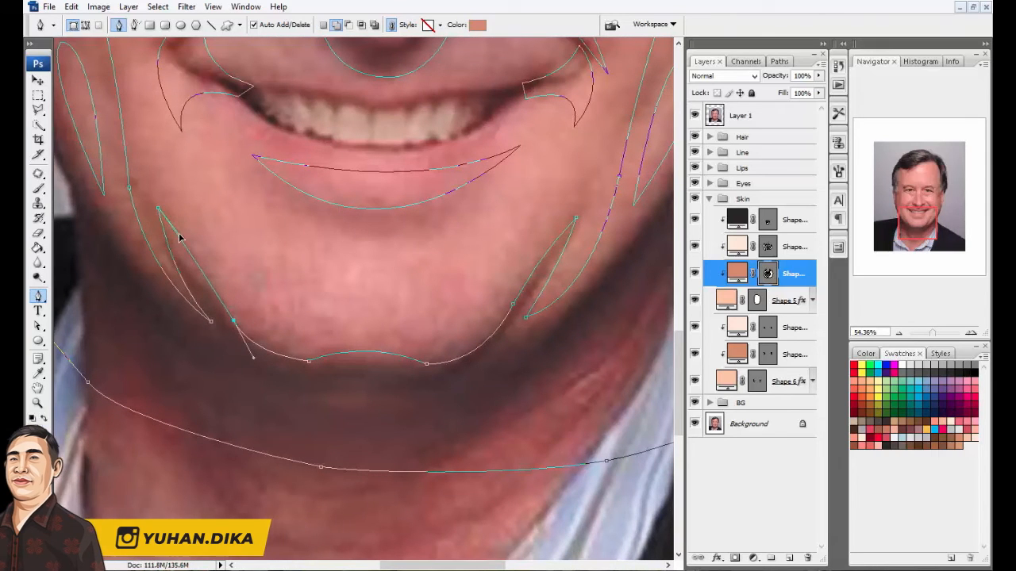
pyautogui.moveTo(165, 274); pyautogui.dragTo(183, 262)
# Step: Refine the anchor points at the chin's central rise, hide the reference photo and deselect the shadow's vector mask
pyautogui.keyDown('ctrl'); pyautogui.click(310, 361); pyautogui.keyUp('ctrl')
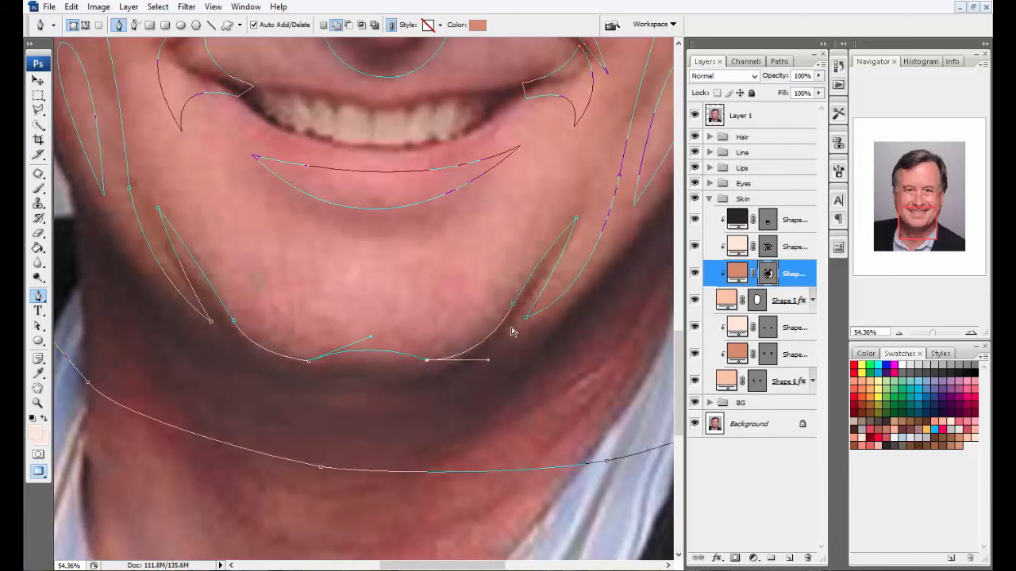
pyautogui.click(696, 116)
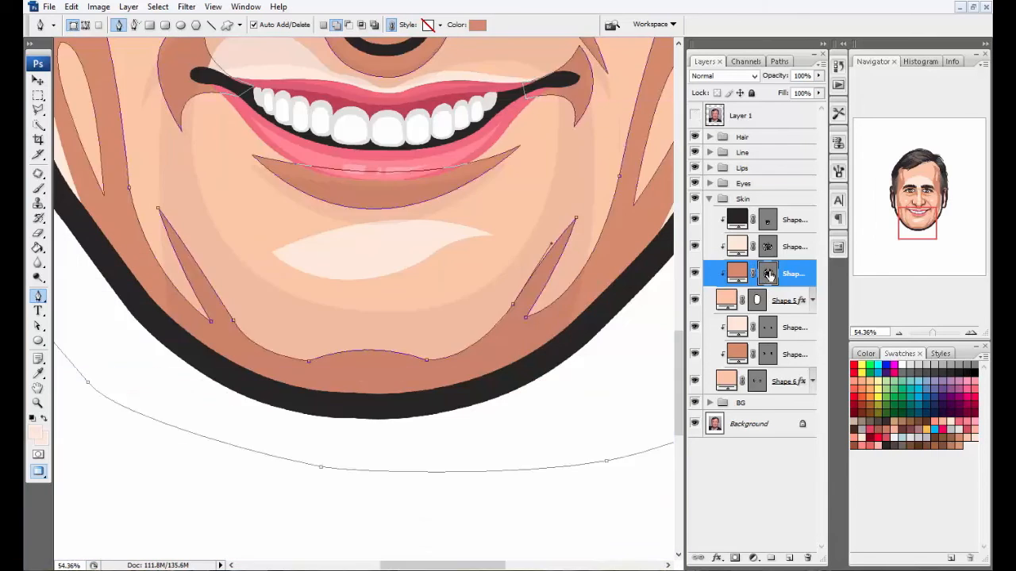
pyautogui.click(768, 274)
pyautogui.scroll(-10, 443, 402)
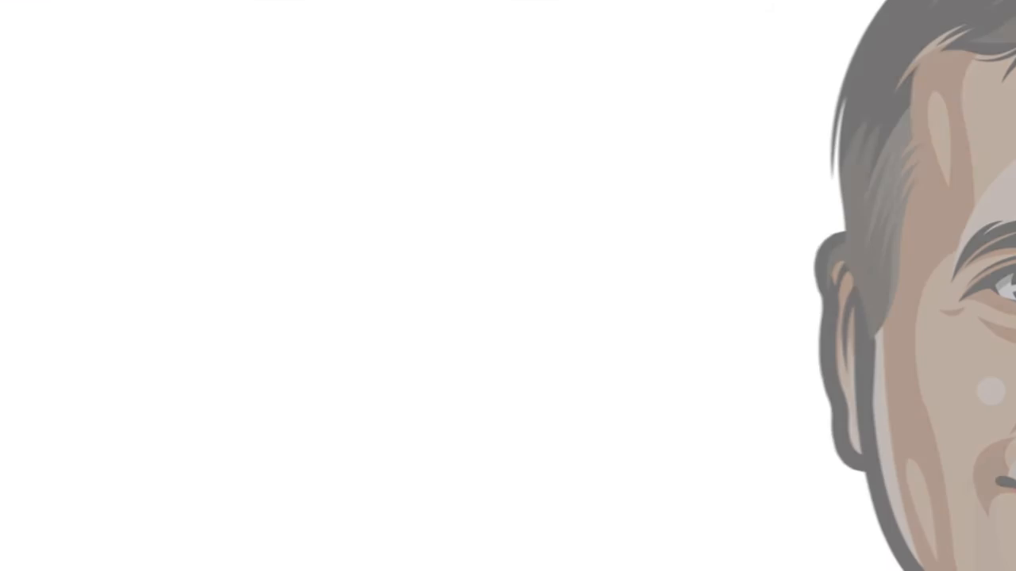